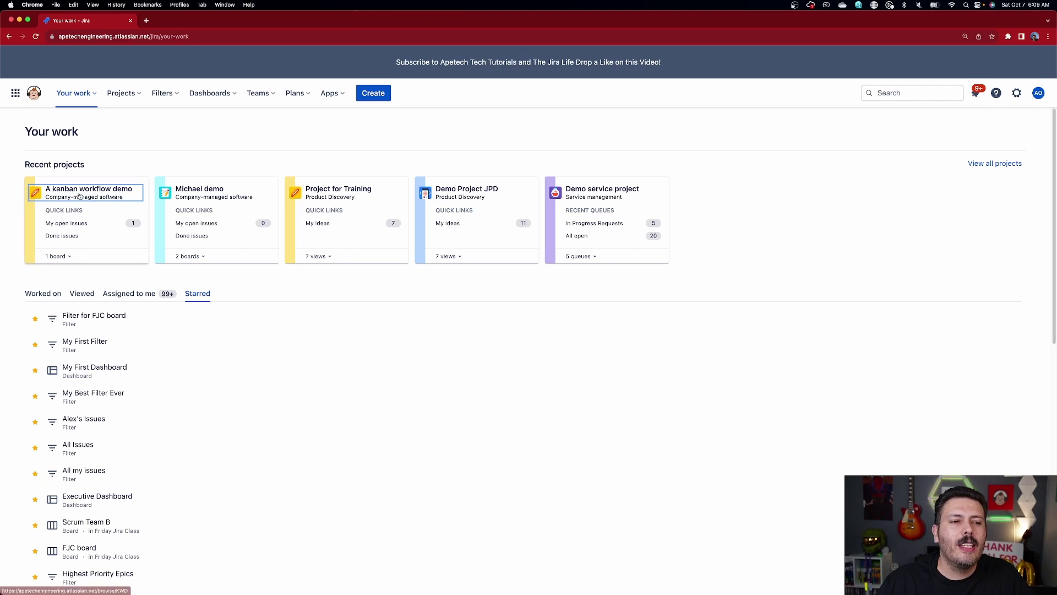
# Step: Open the A kanban workflow demo project from Recent projects on the Your work page
pyautogui.click(71, 192)
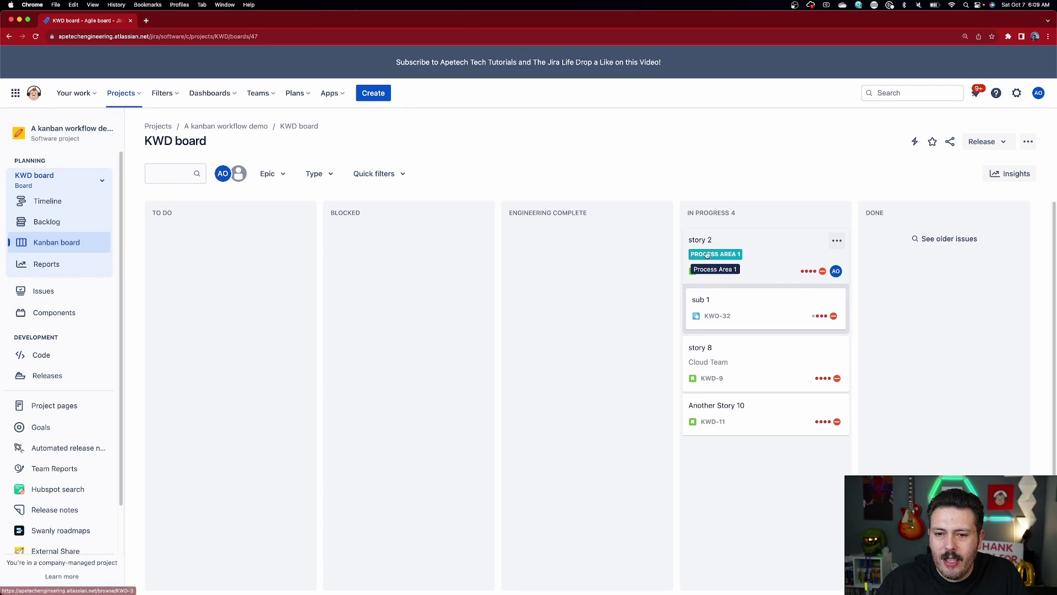
# Step: Open story 2 (KWD-3) from the In Progress column of the KWD board
pyautogui.click(786, 244)
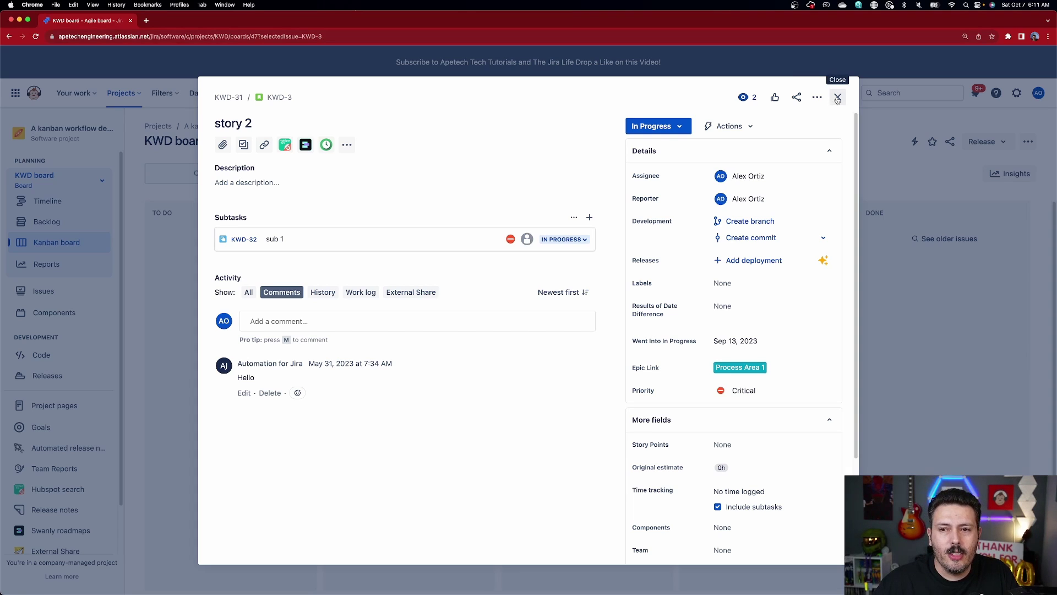
# Step: Close story 2 and go to Jira settings > Issues > Issue security schemes
pyautogui.click(838, 98)
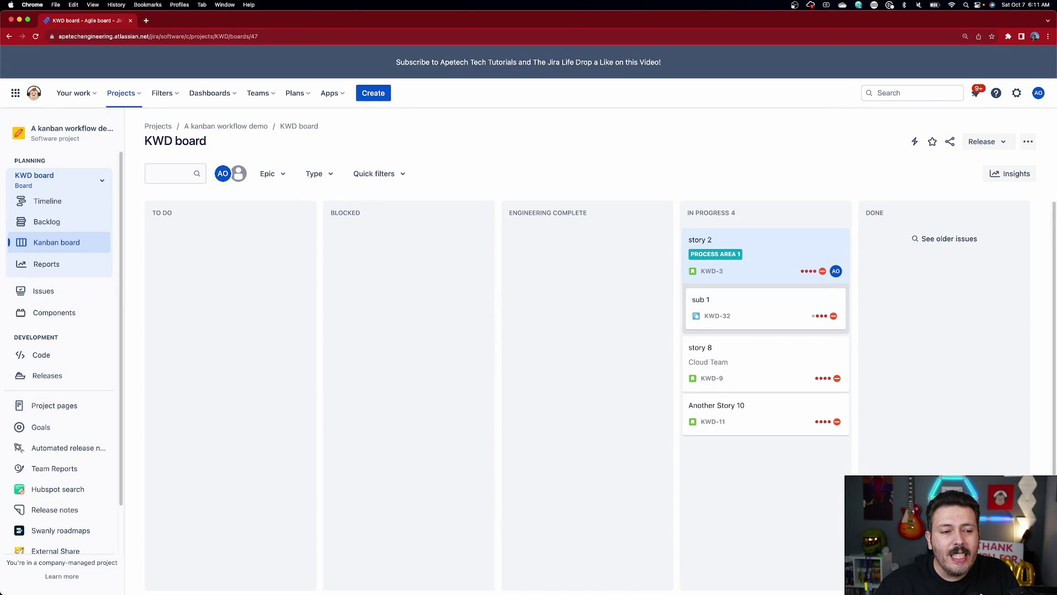
pyautogui.scroll(-2, 96, 408)
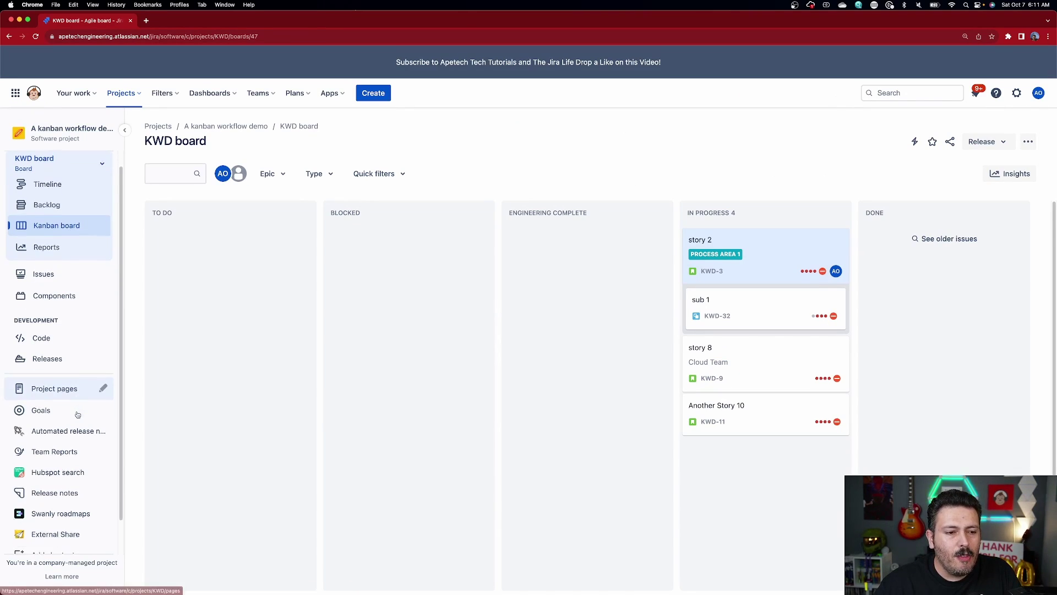
pyautogui.click(1017, 94)
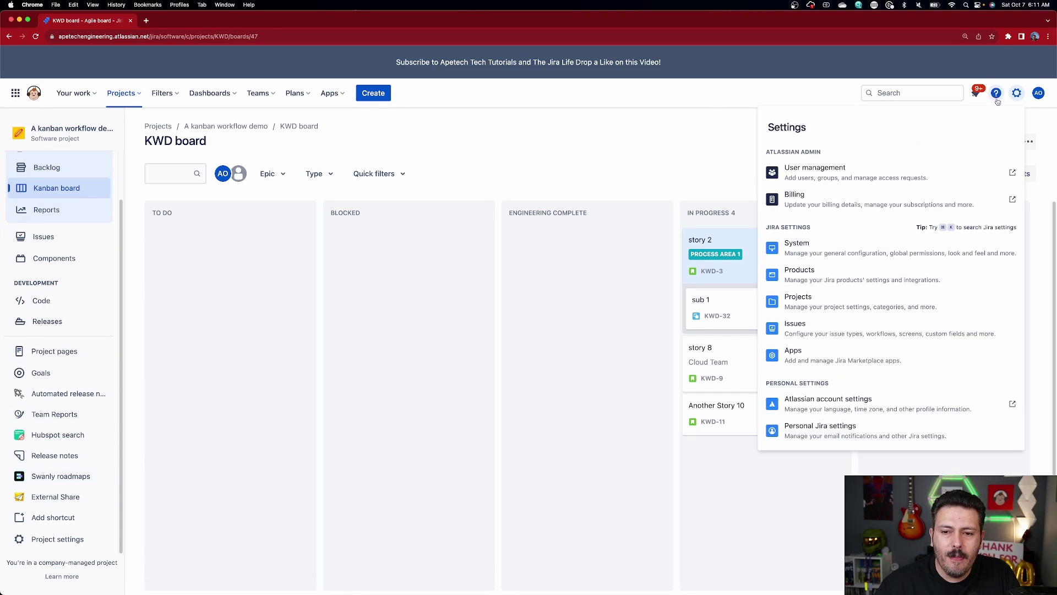
pyautogui.click(850, 328)
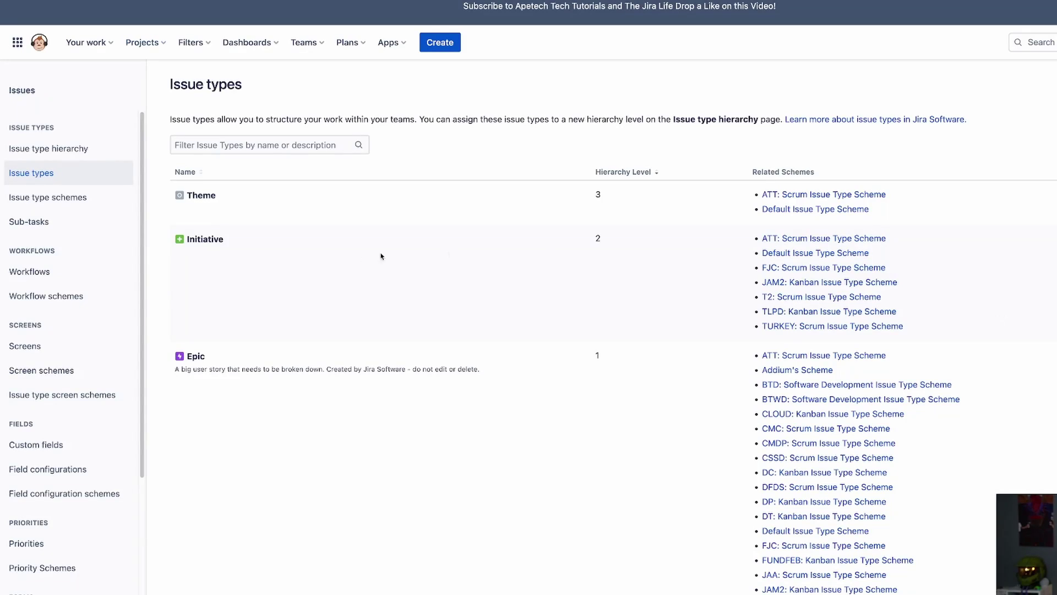
pyautogui.scroll(-4, 66, 330)
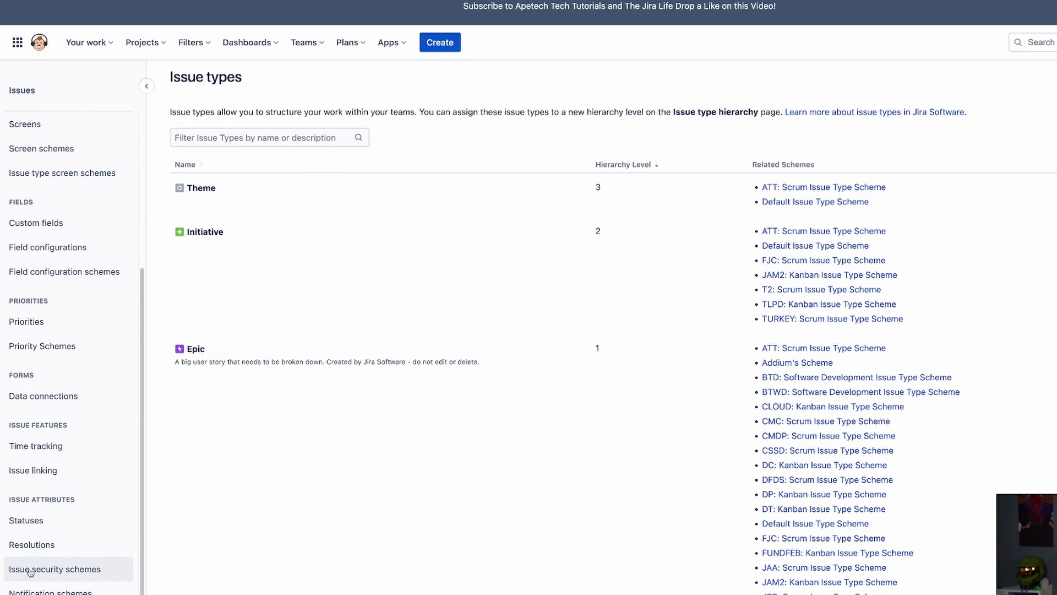
pyautogui.click(38, 574)
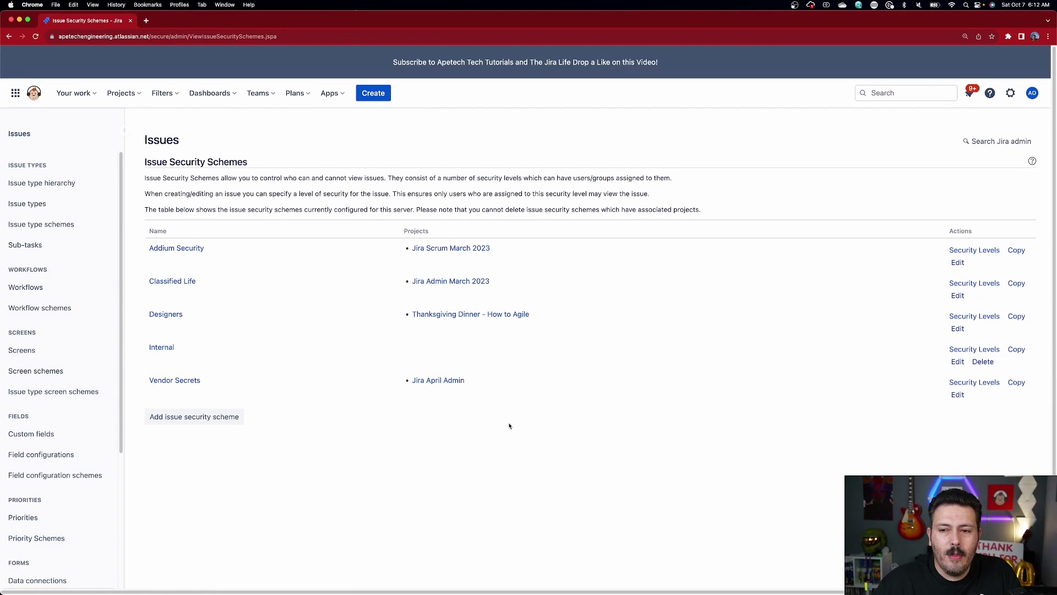
# Step: Create the 'Critical Issues ONLY' security scheme and add an 'All Access' security level
pyautogui.click(180, 422)
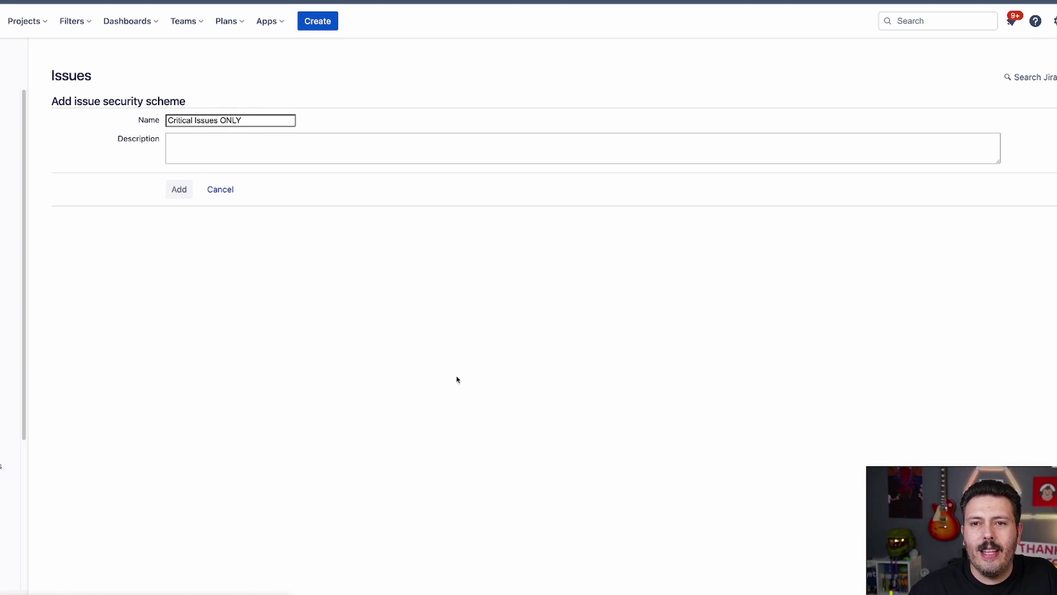
pyautogui.press('Return')
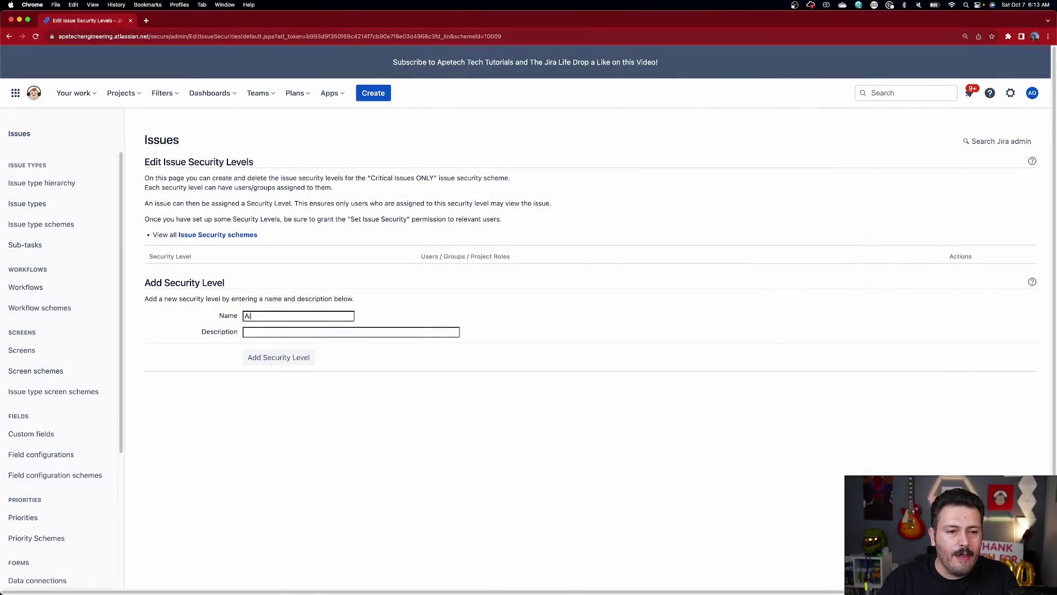
pyautogui.click(287, 360)
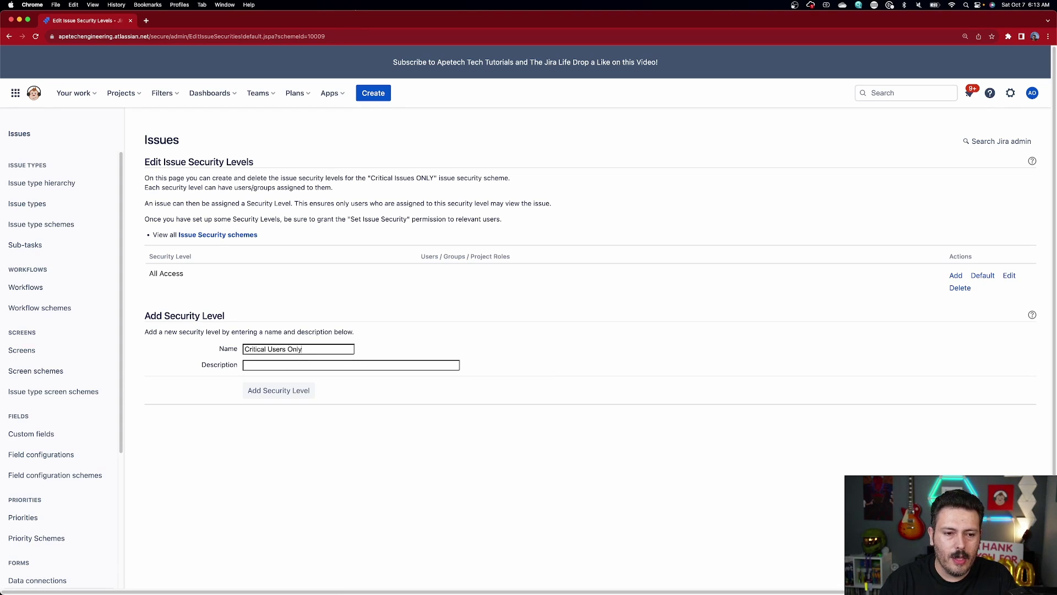
# Step: Add the 'Critical Users Only' security level to the Critical Issues ONLY scheme
pyautogui.click(272, 397)
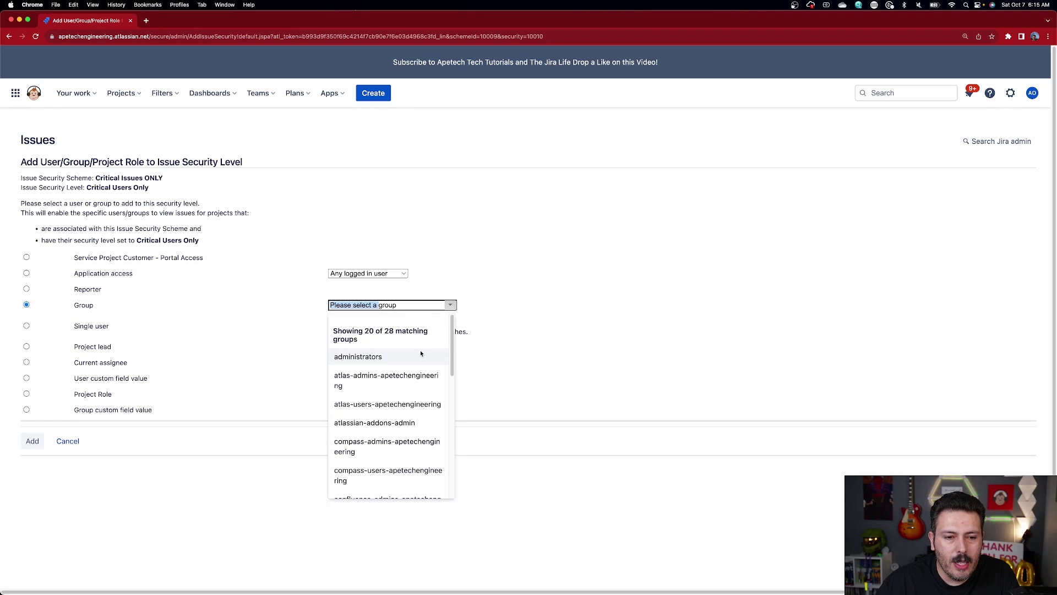
# Step: Grant the group Developer Group A access to the Critical Users Only security level
pyautogui.scroll(-8, 418, 363)
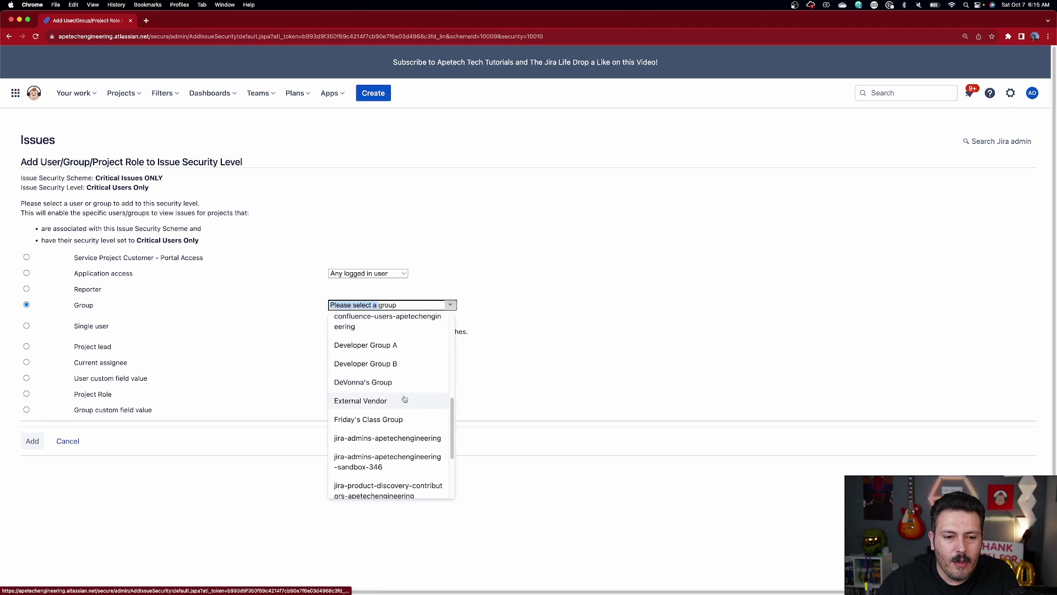
pyautogui.click(415, 347)
pyautogui.click(29, 446)
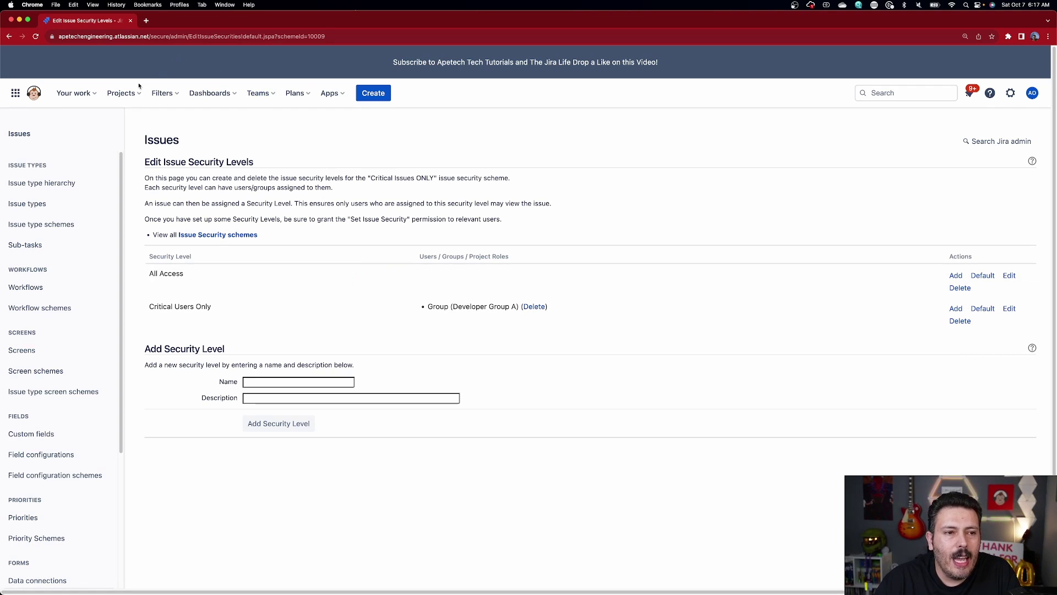
pyautogui.click(117, 91)
# Step: Open the KWD project's settings and go to its Issues > Security page
pyautogui.click(175, 189)
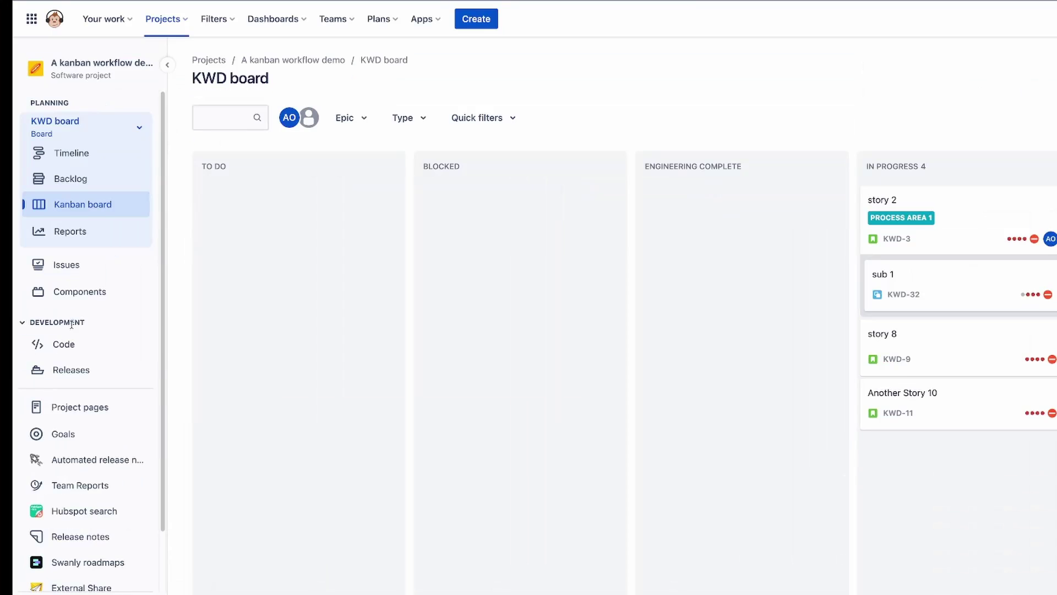
pyautogui.scroll(-3, 69, 524)
pyautogui.click(62, 574)
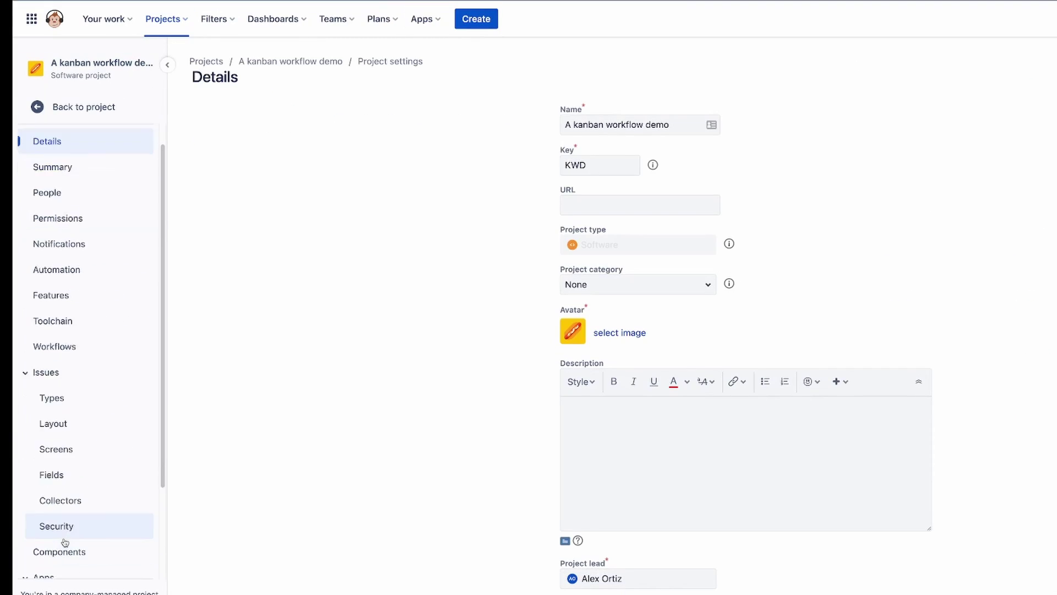
pyautogui.scroll(-3, 65, 542)
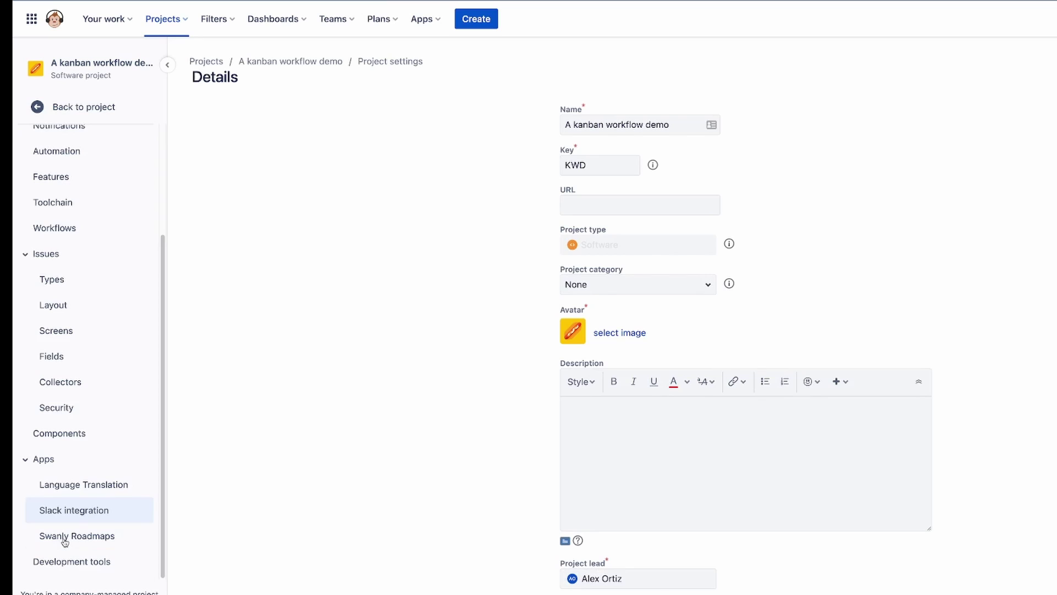
pyautogui.click(60, 411)
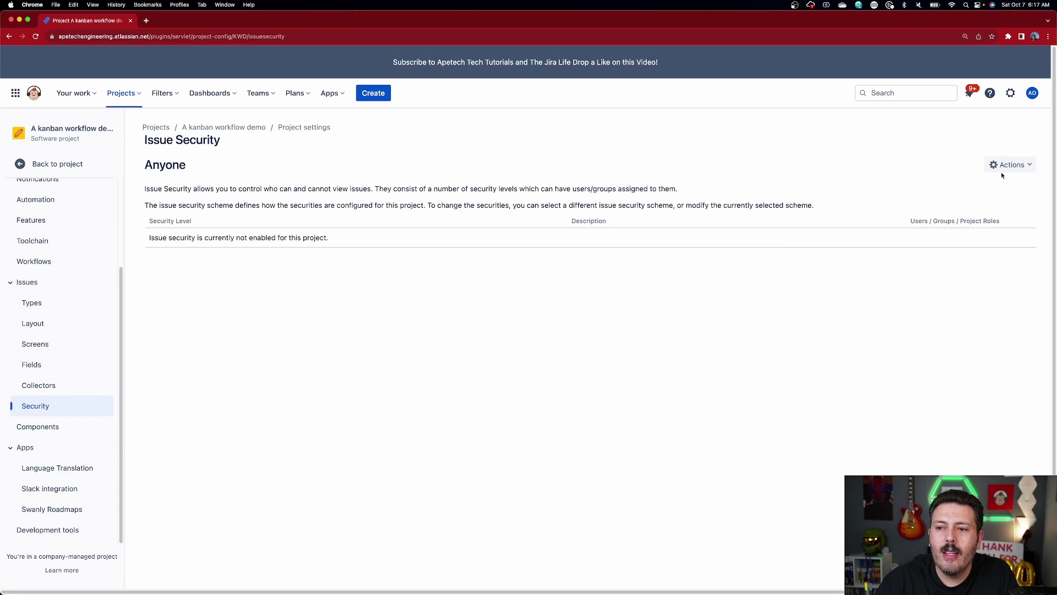
# Step: Associate the Critical Issues ONLY security scheme with the KWD project and acknowledge the update
pyautogui.click(994, 188)
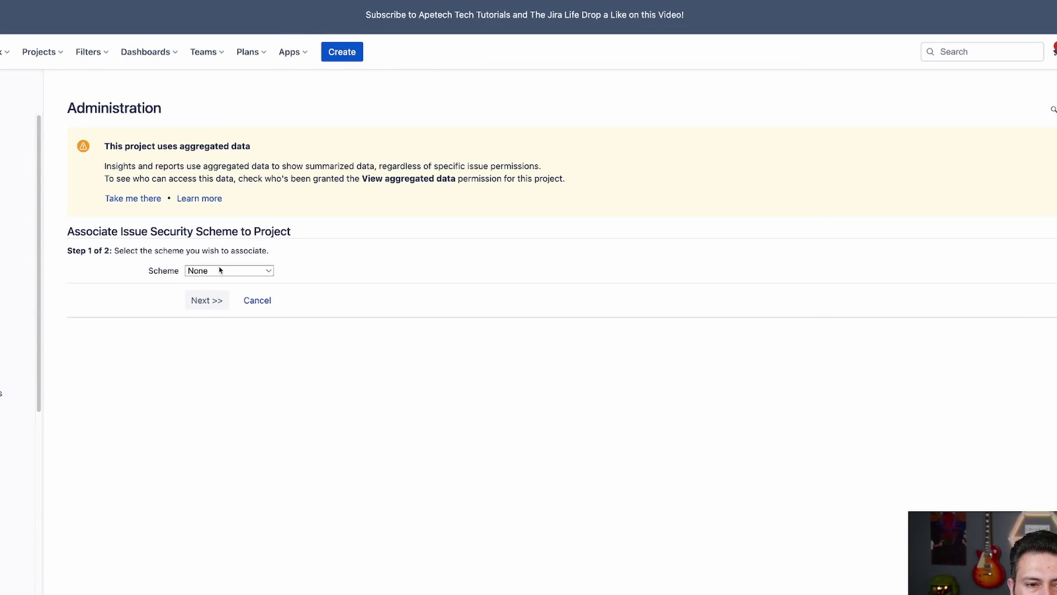
pyautogui.click(220, 270)
pyautogui.click(250, 310)
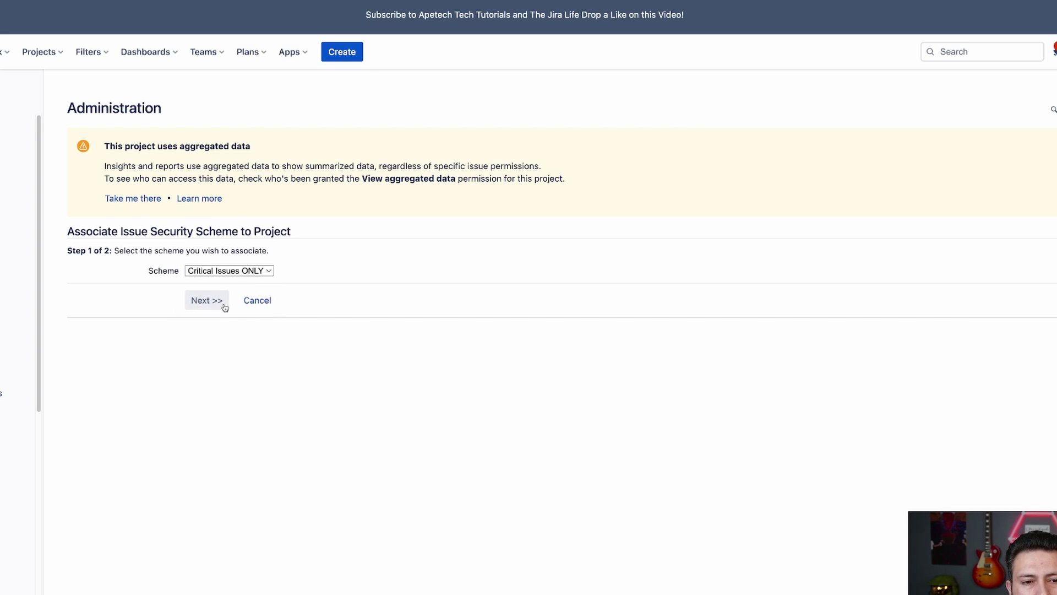
pyautogui.click(225, 308)
pyautogui.click(94, 216)
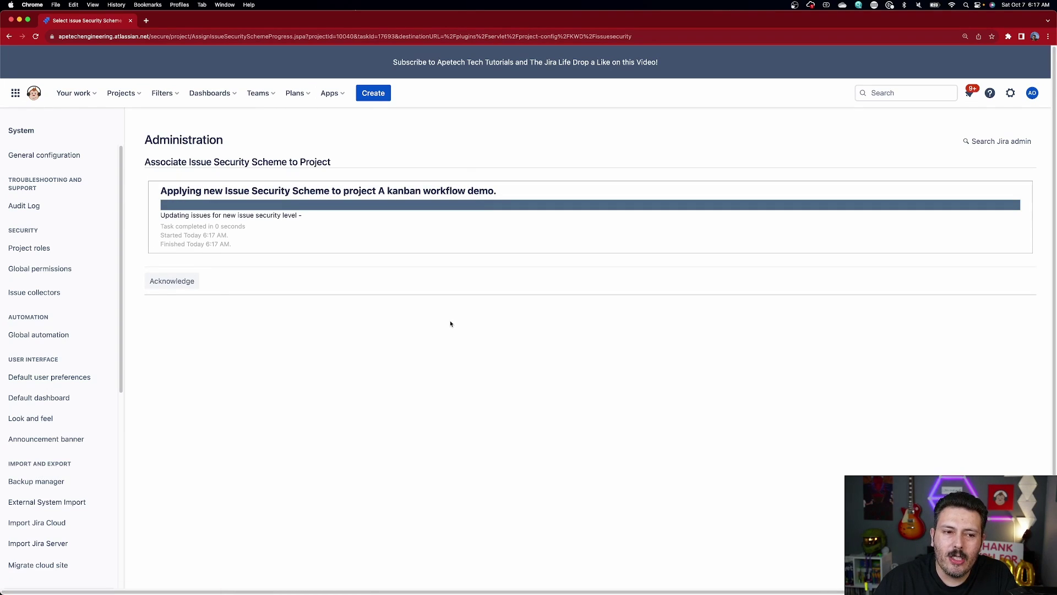
pyautogui.click(164, 286)
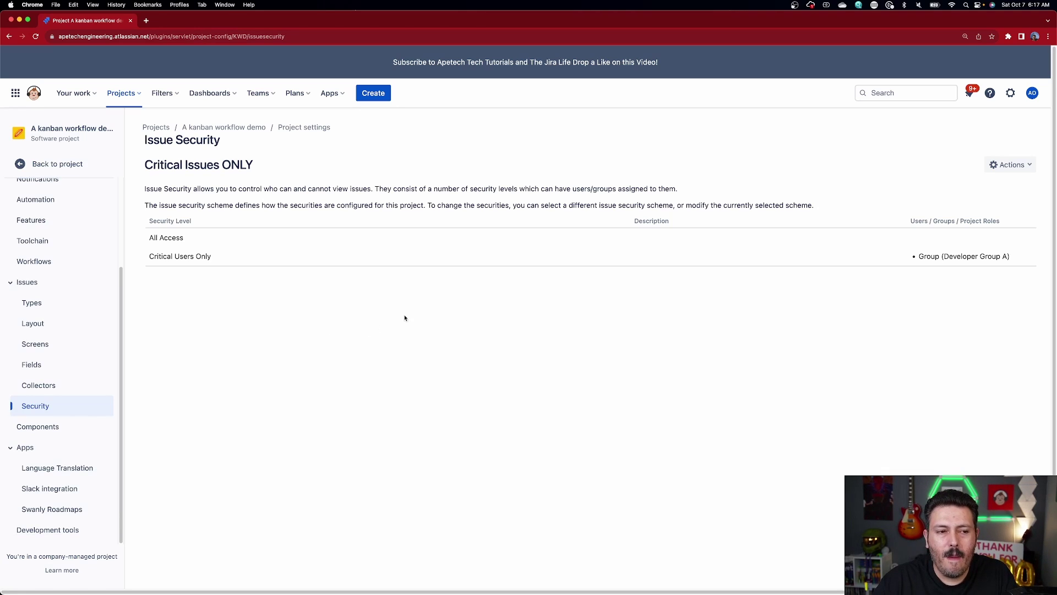
# Step: Back on the KWD board, confirm story 2 (KWD-3) still has Critical priority, then close it
pyautogui.click(55, 164)
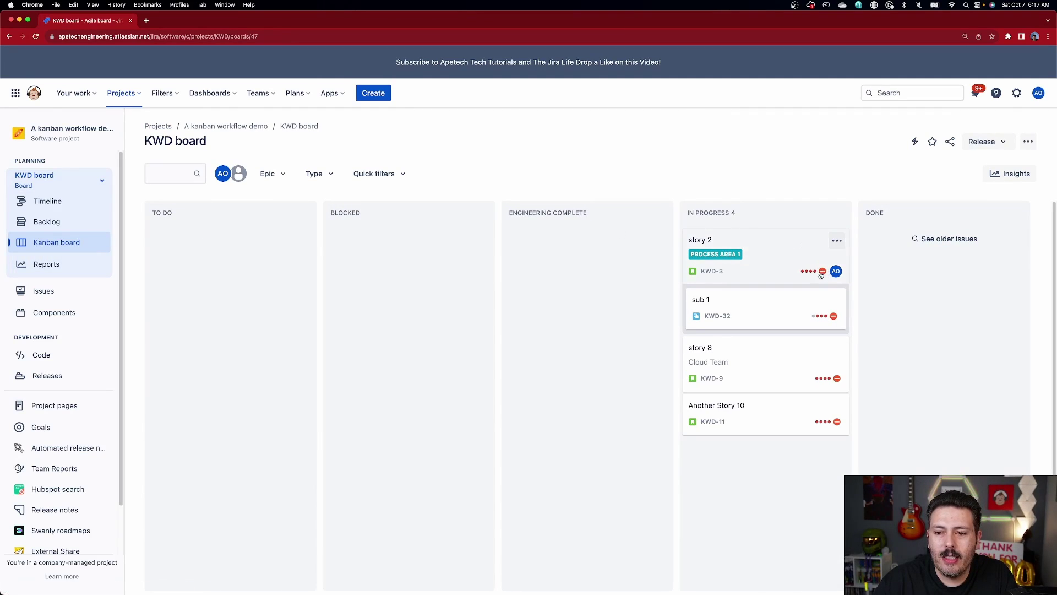
pyautogui.click(794, 247)
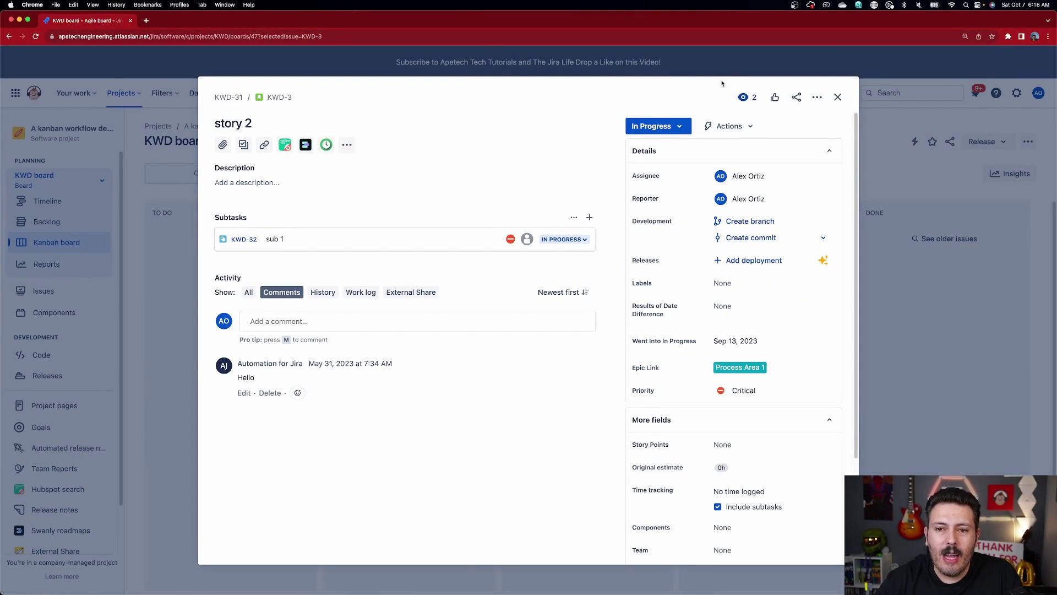
pyautogui.click(837, 98)
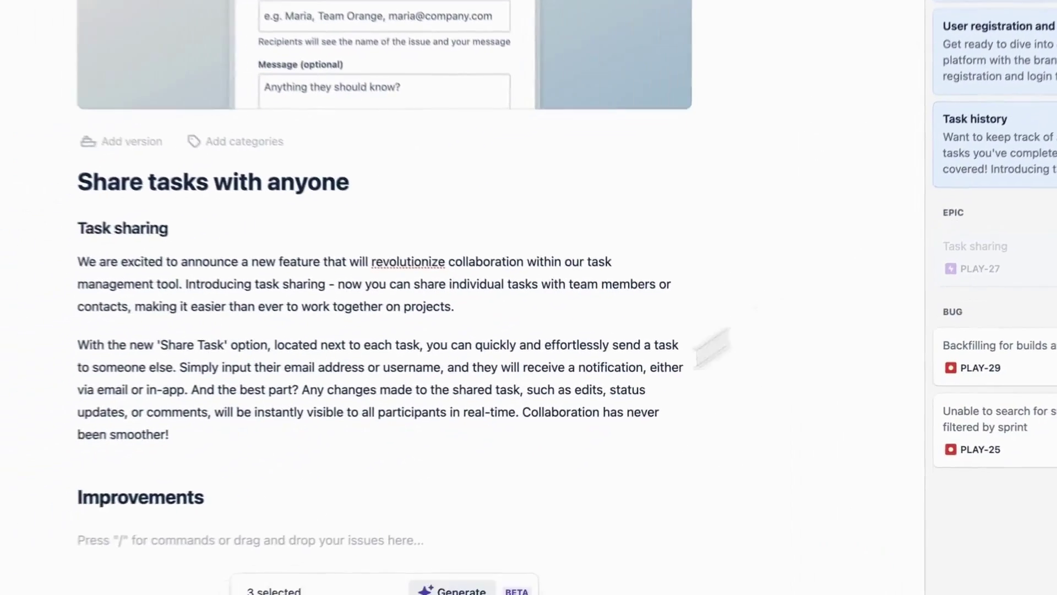
# Step: Add a bullet list under Improvements, drop the selected stories into it, and start publishing
pyautogui.write('/')
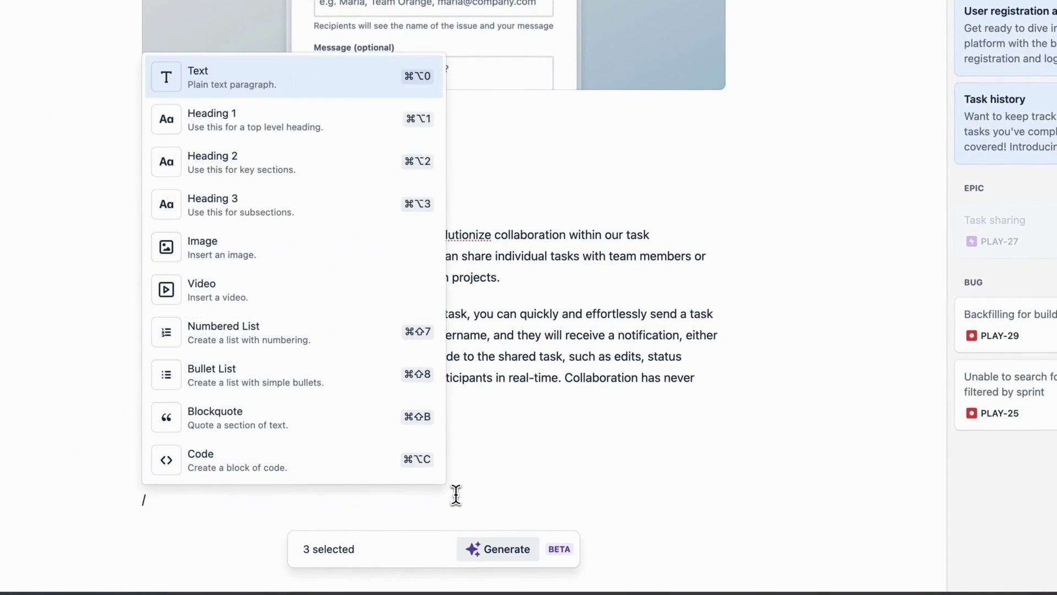
pyautogui.press('Down')
pyautogui.press('Down')
pyautogui.press('Down')
pyautogui.press('Down')
pyautogui.press('Down')
pyautogui.press('Down')
pyautogui.press('Down')
pyautogui.press('Return')
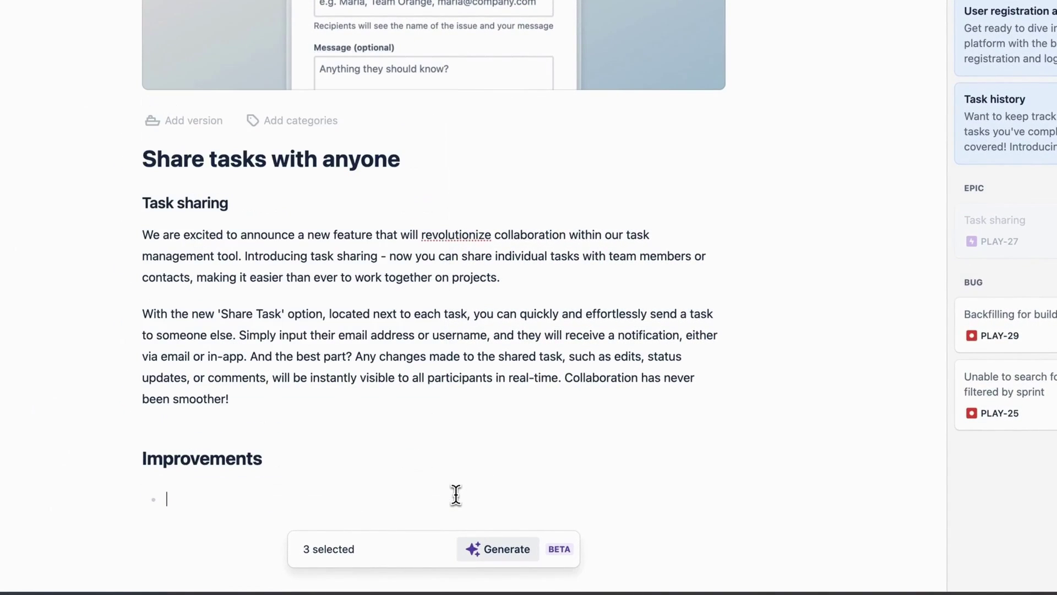
pyautogui.moveTo(1008, 122); pyautogui.dragTo(312, 500)
pyautogui.scroll(-3, 513, 429)
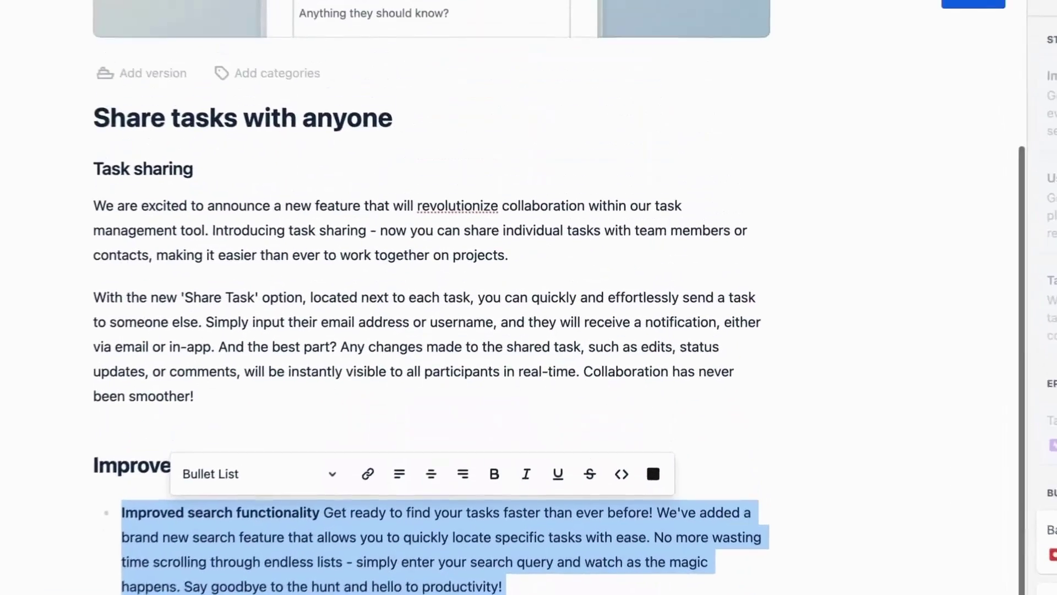
pyautogui.click(974, 4)
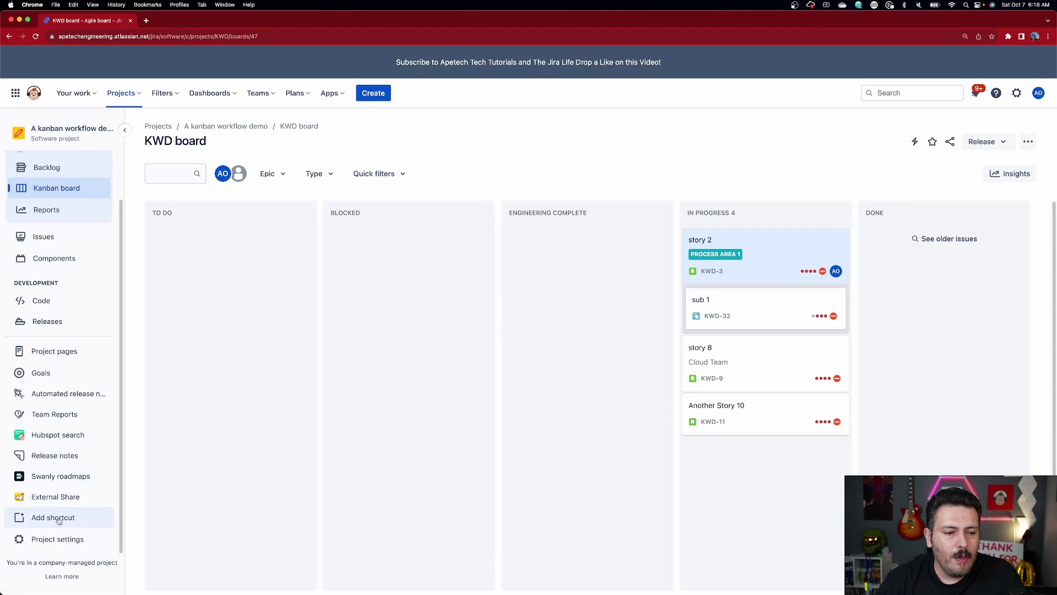
# Step: Open the KWD: Kanban Default Screen Scheme's Create issue screen to check for Security Level
pyautogui.click(61, 538)
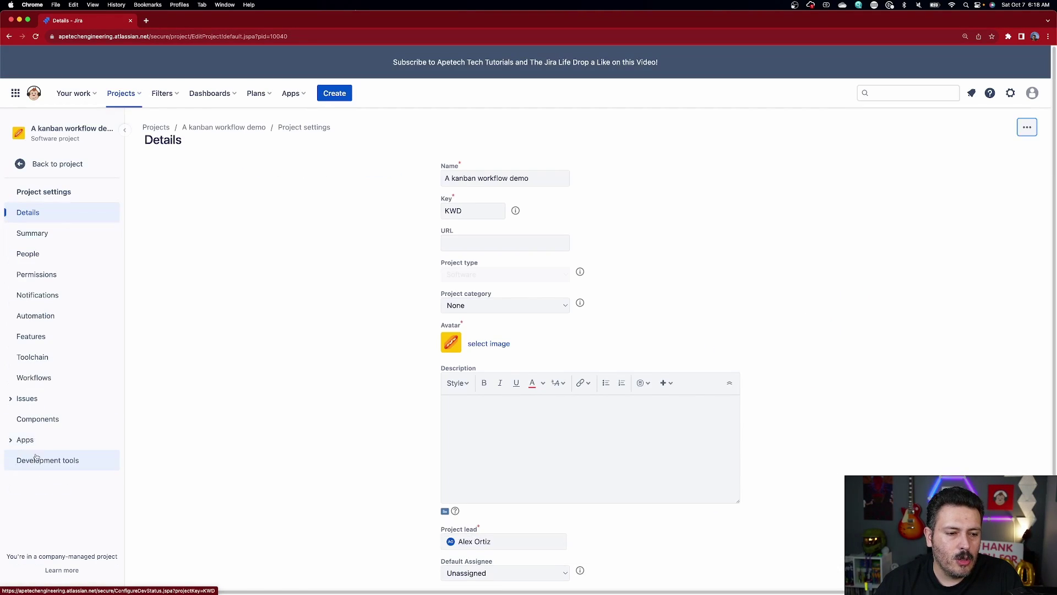
pyautogui.click(34, 467)
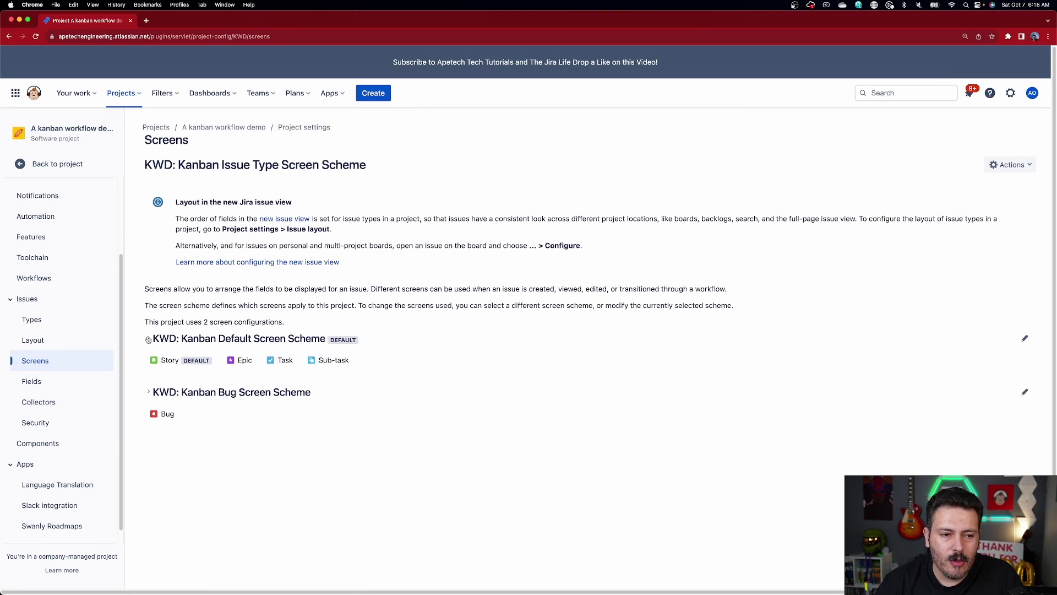
pyautogui.click(148, 340)
pyautogui.click(474, 395)
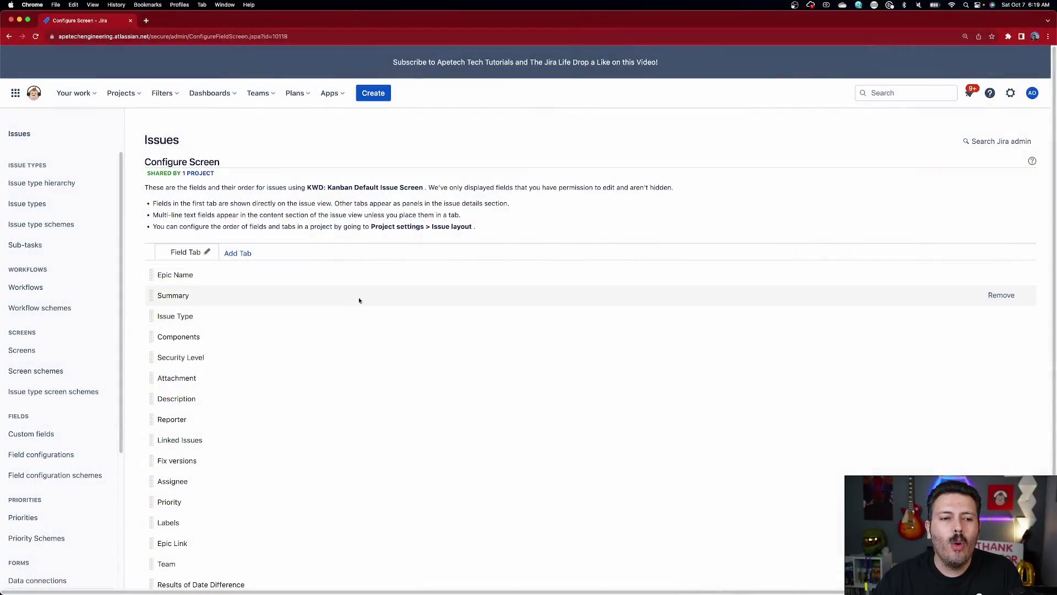
# Step: Open the KWD 'A kanban workflow demo' board from the projects list
pyautogui.click(1010, 94)
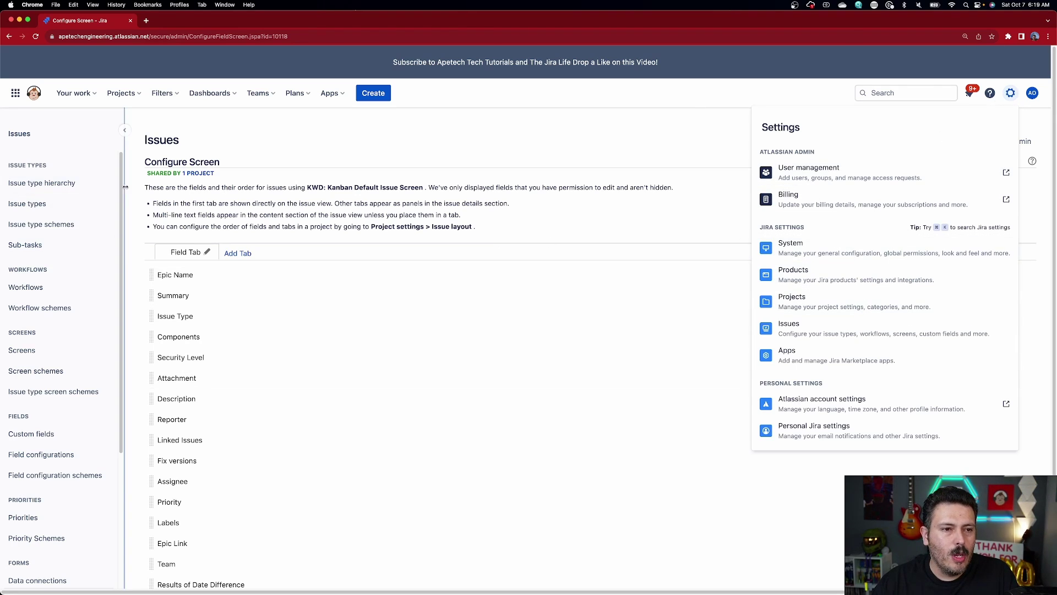
pyautogui.click(126, 92)
pyautogui.click(143, 185)
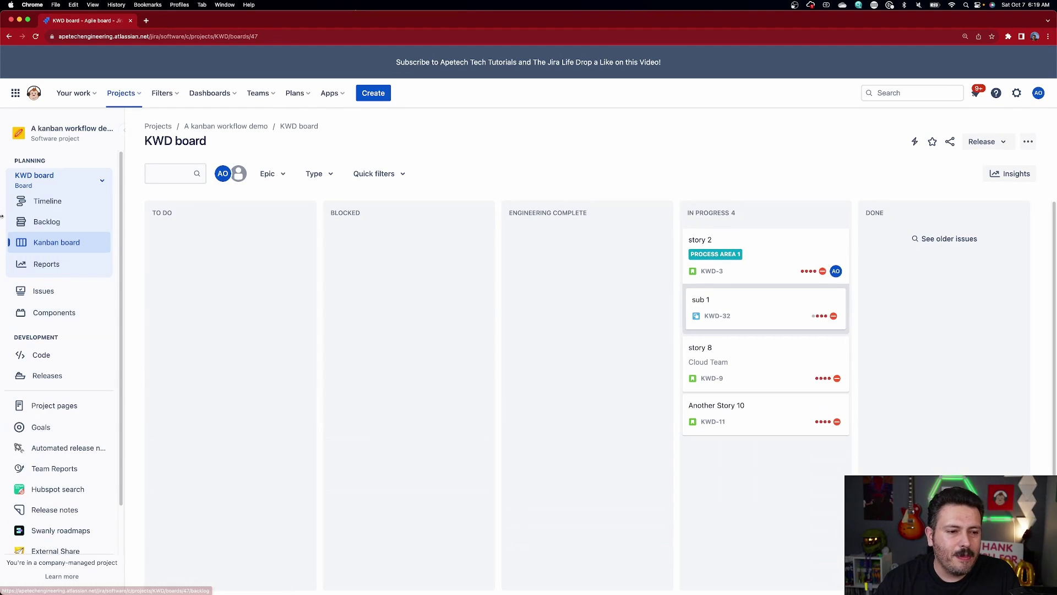
pyautogui.scroll(-3, 41, 409)
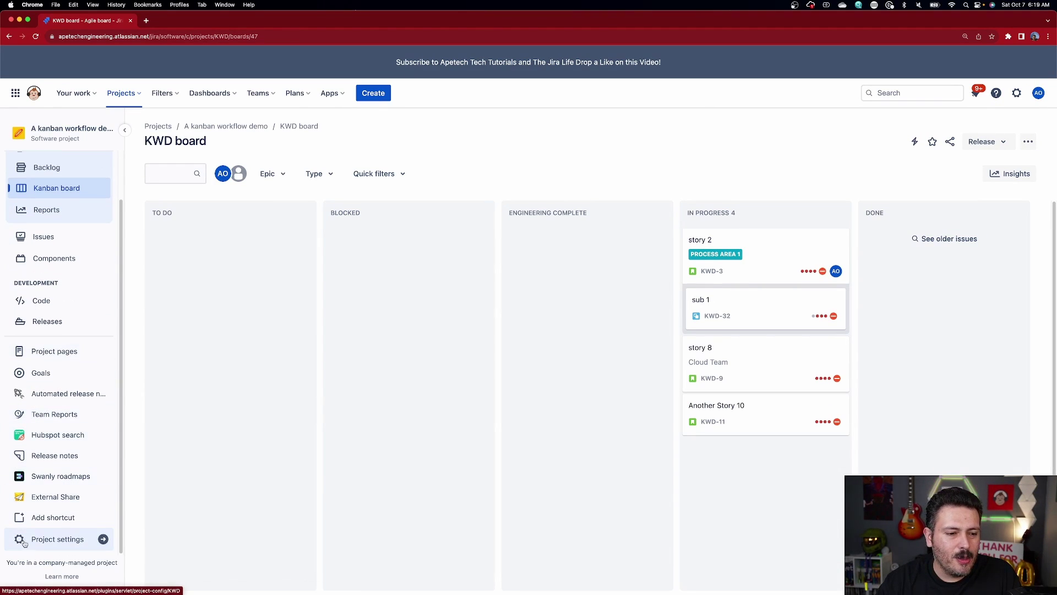
# Step: Start a new KWD automation rule using the Field value changed trigger
pyautogui.click(50, 542)
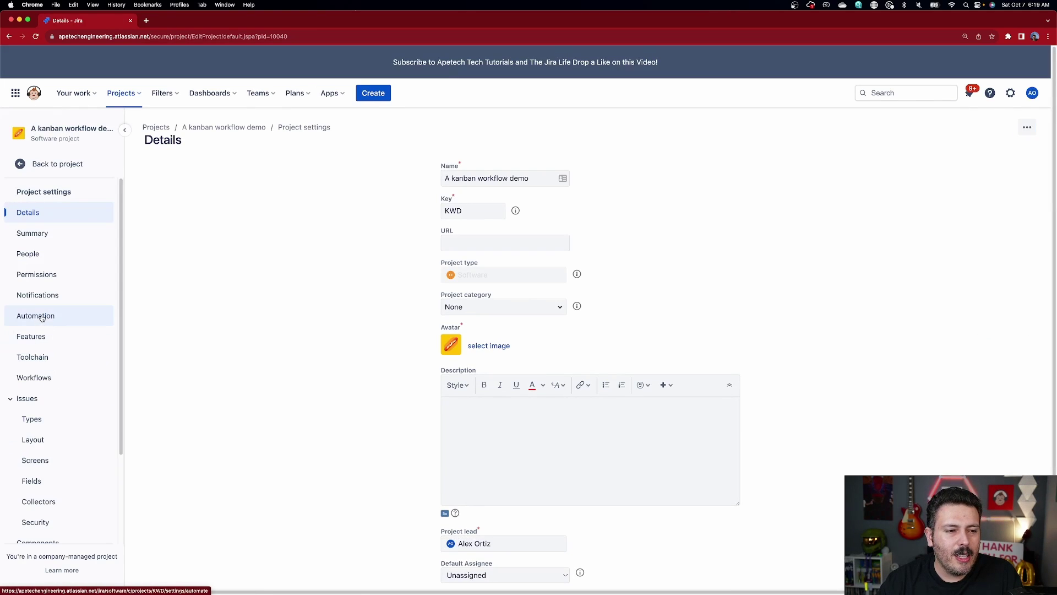
pyautogui.click(42, 317)
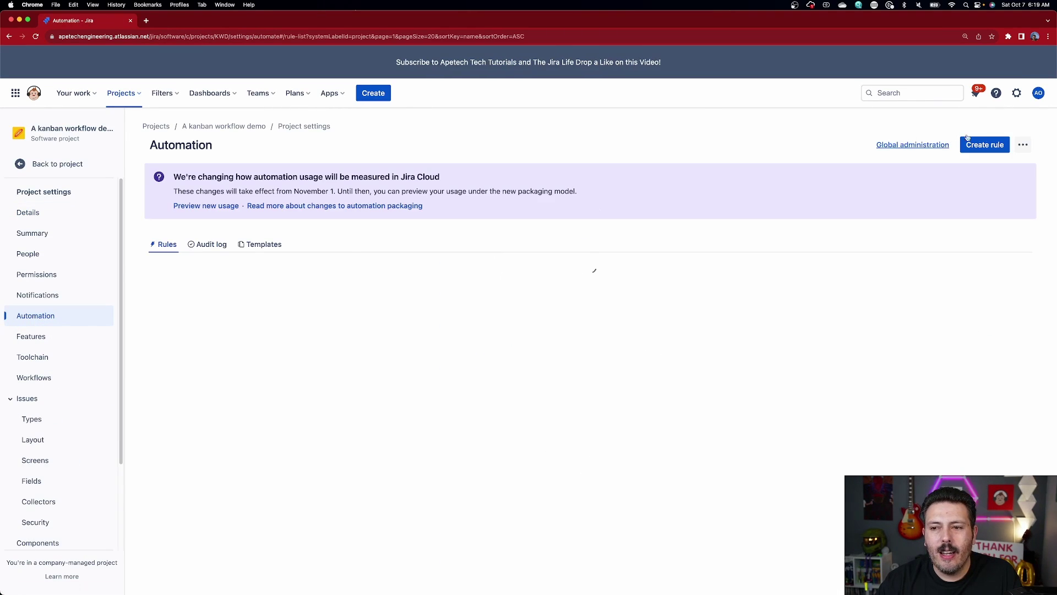
pyautogui.click(990, 146)
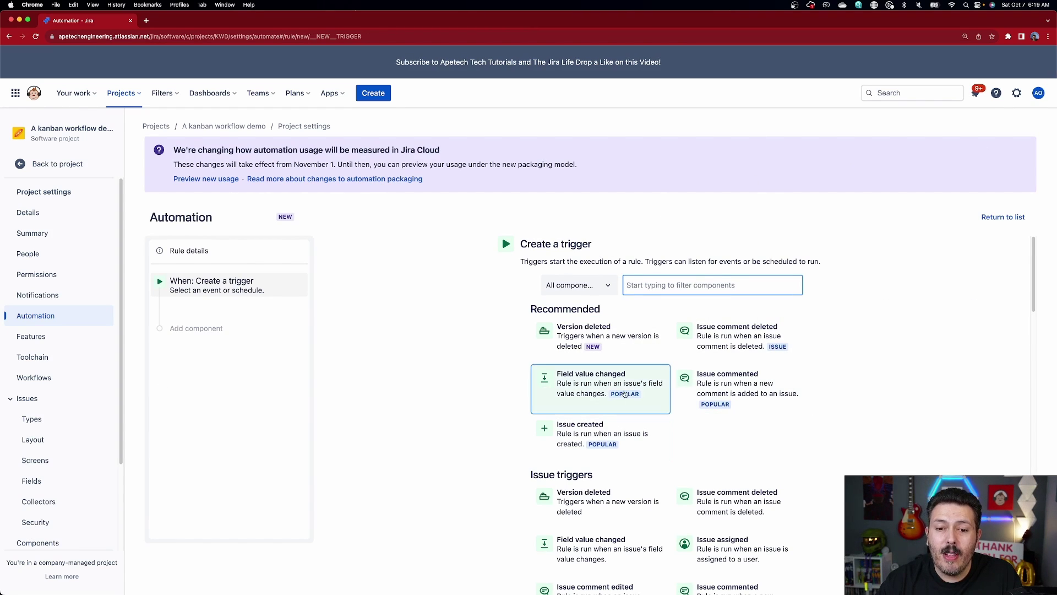
pyautogui.click(624, 393)
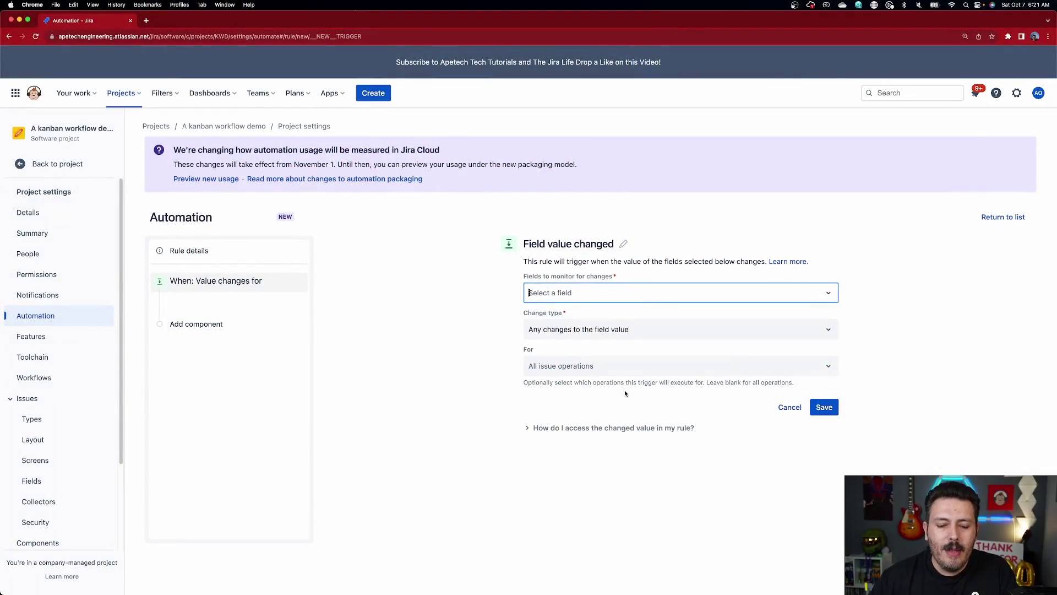
# Step: Make the trigger monitor changes to the Priority field and save it
pyautogui.click(534, 292)
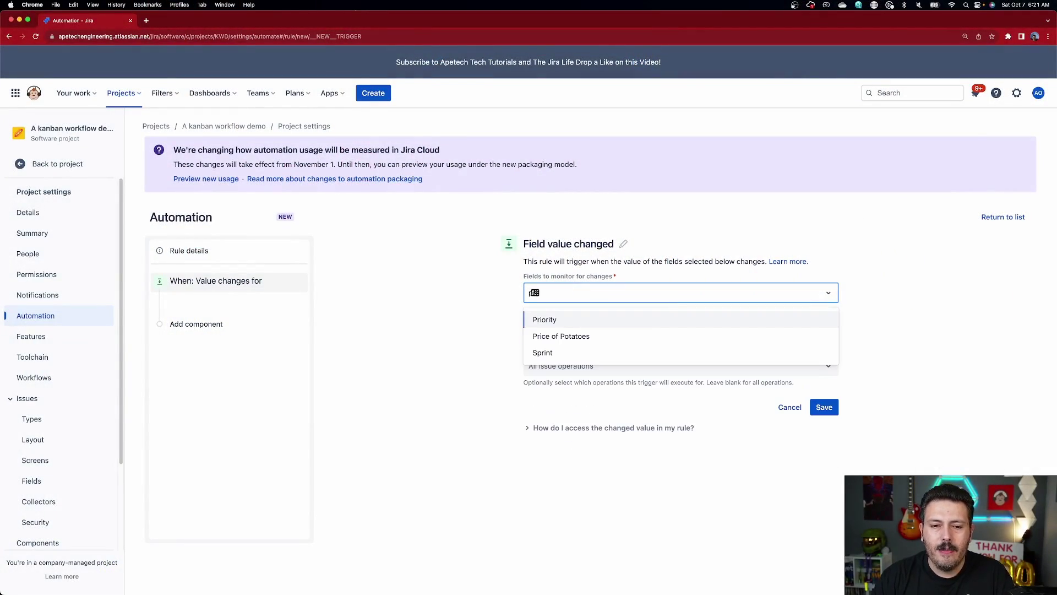
pyautogui.click(603, 319)
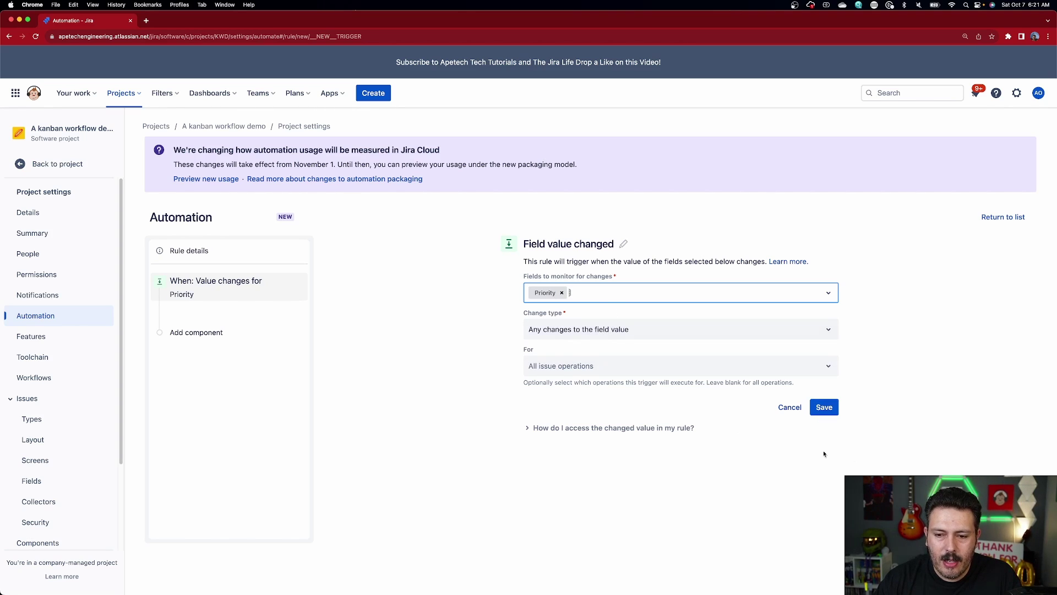
pyautogui.click(821, 408)
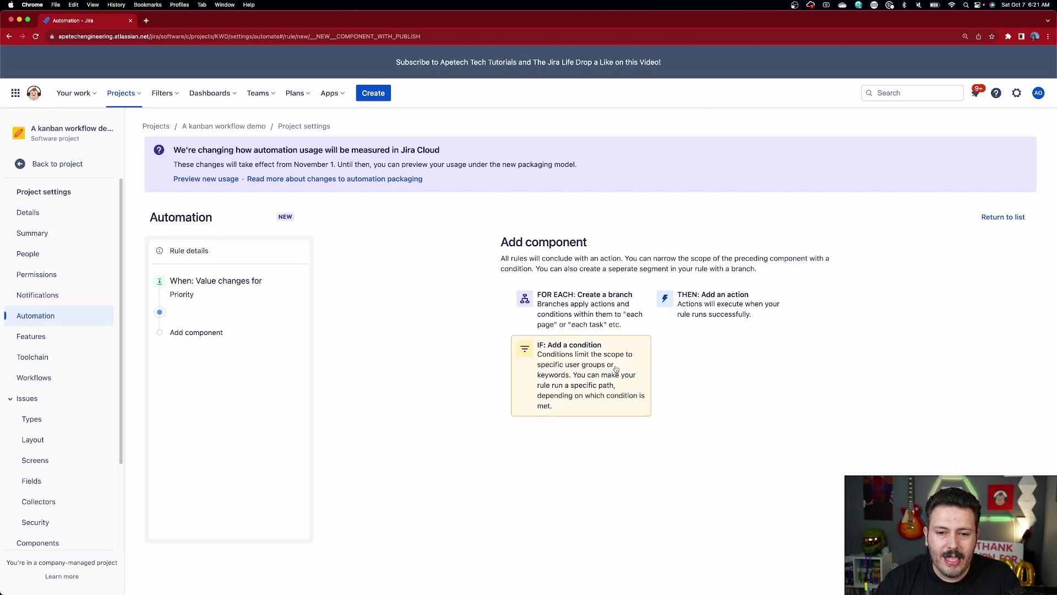
# Step: Add an Issue fields condition requiring Priority equals Critical
pyautogui.click(598, 381)
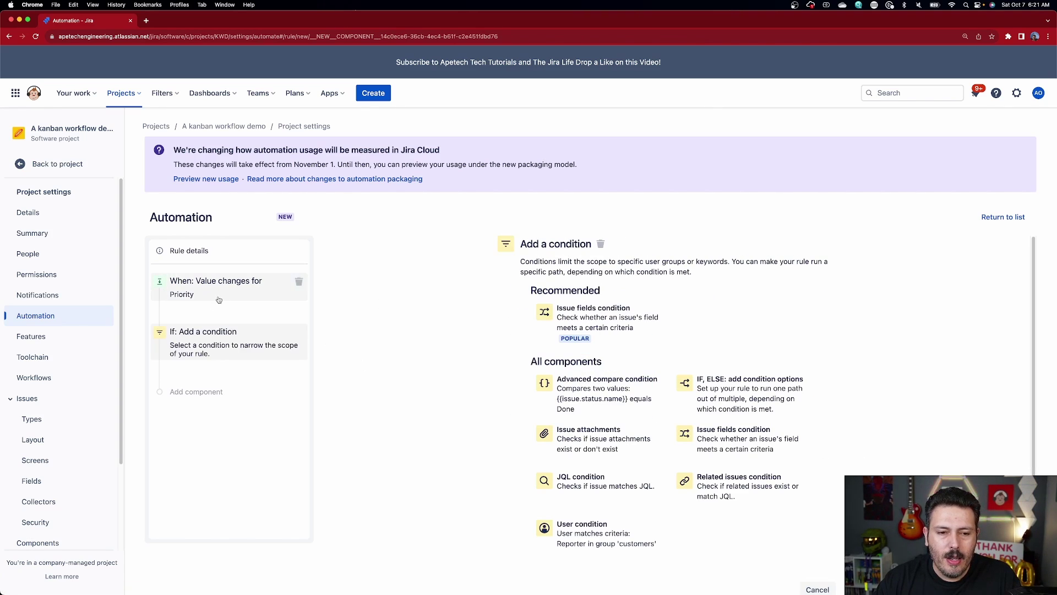
pyautogui.click(616, 320)
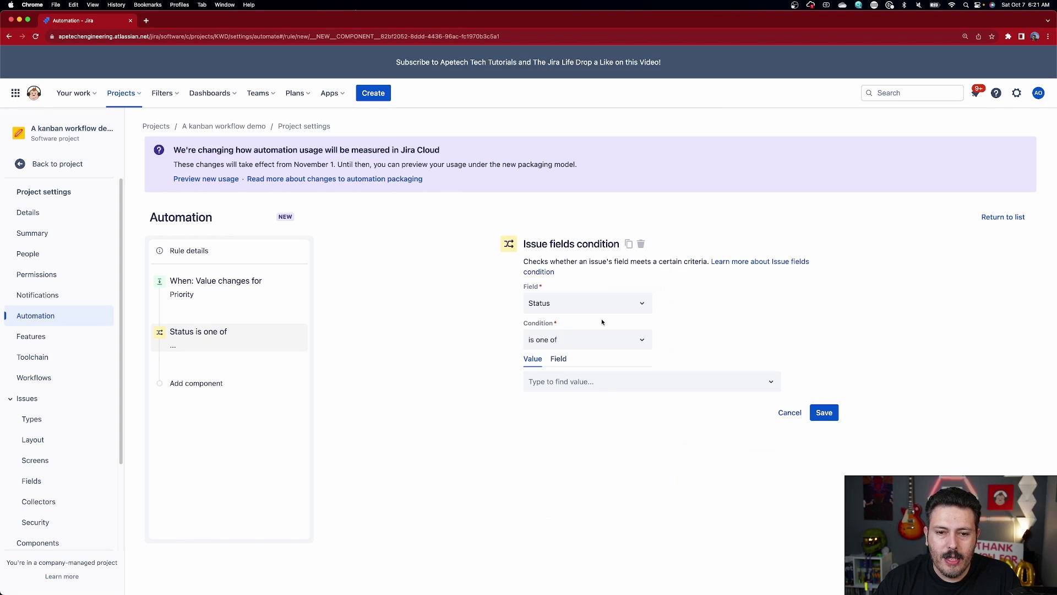
pyautogui.click(605, 304)
pyautogui.write('prio')
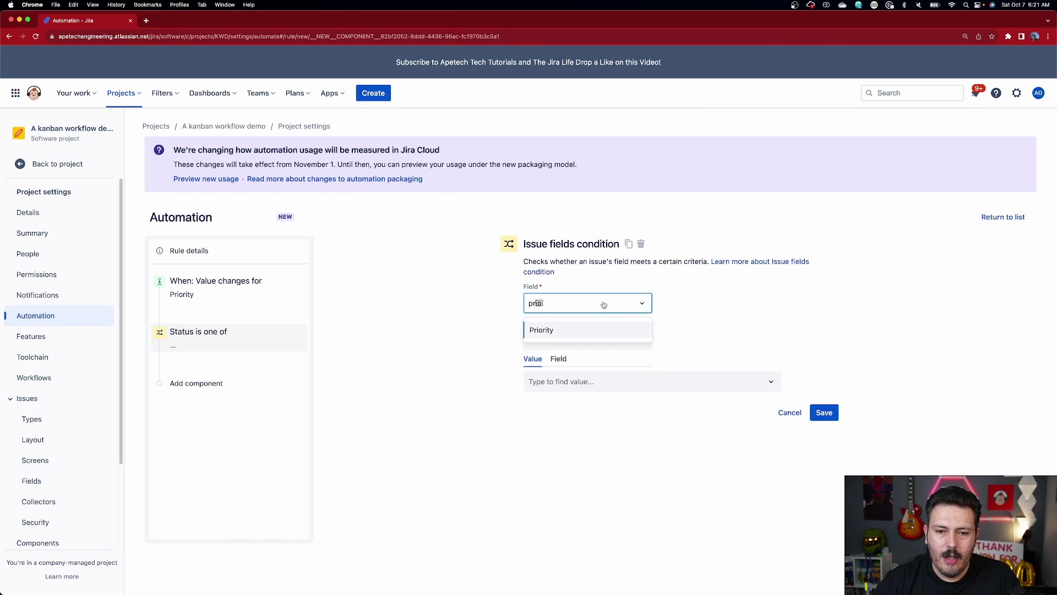
pyautogui.click(599, 339)
pyautogui.click(582, 365)
pyautogui.click(584, 381)
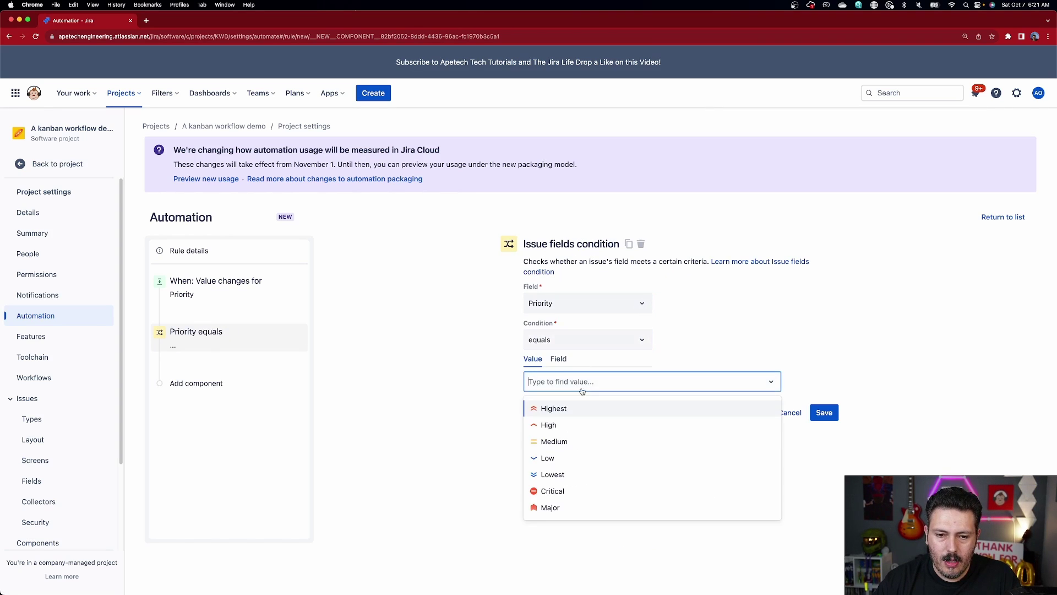
pyautogui.click(553, 491)
pyautogui.click(836, 414)
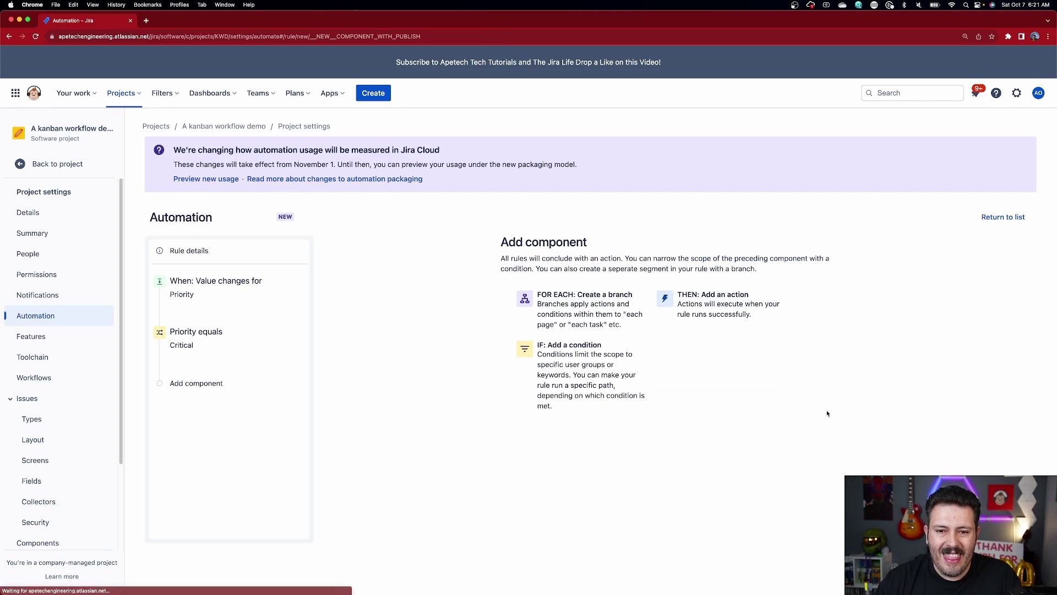
pyautogui.click(716, 295)
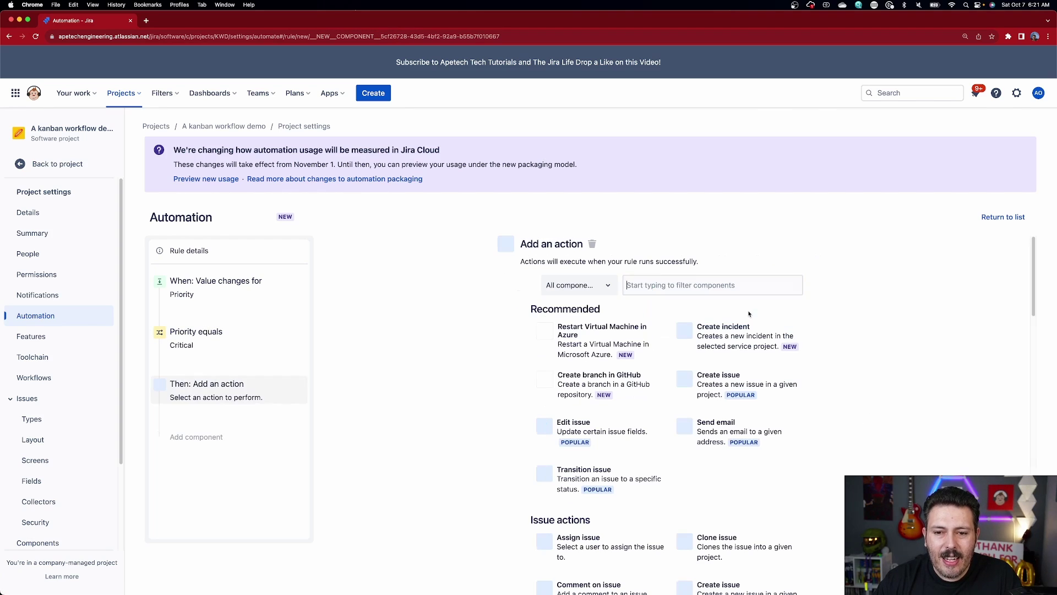
# Step: Add an Edit issue action setting Security Level to Critical Users Only, name the rule Lock Up Critical Issues, enable it
pyautogui.click(610, 431)
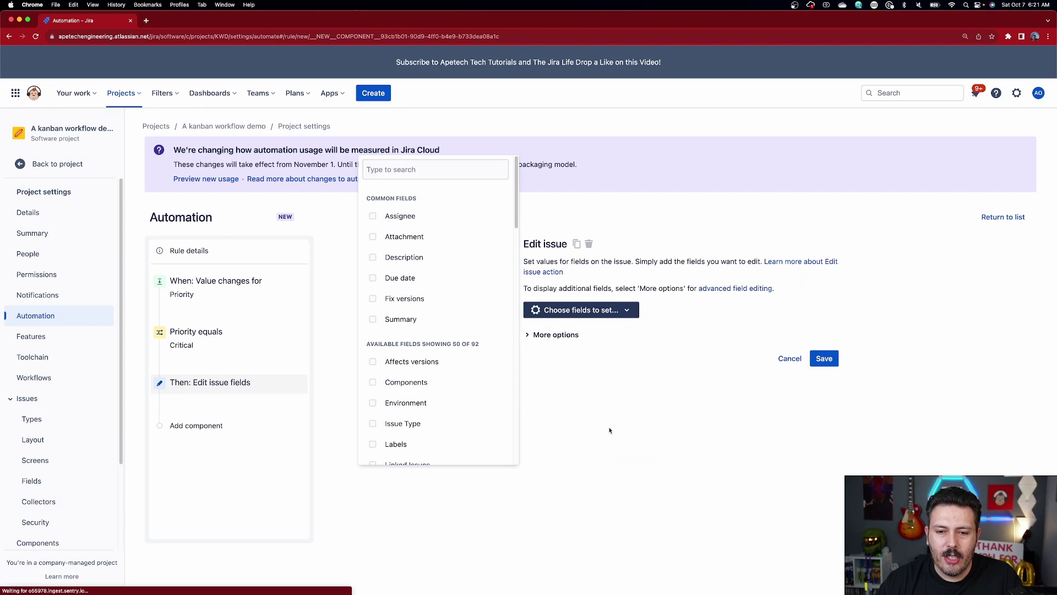
pyautogui.click(428, 170)
pyautogui.write('se')
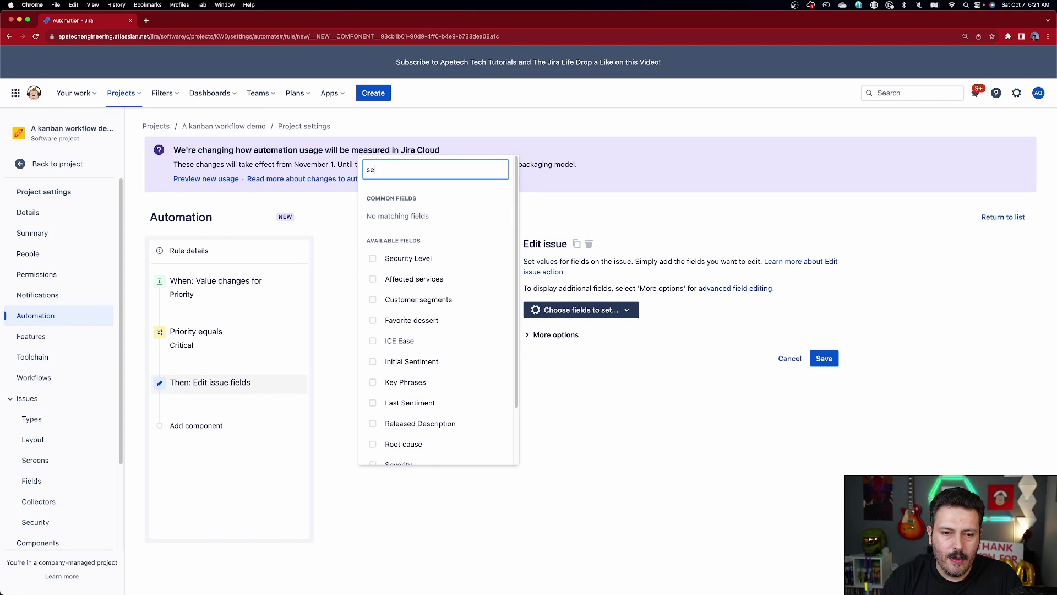
pyautogui.write('cu')
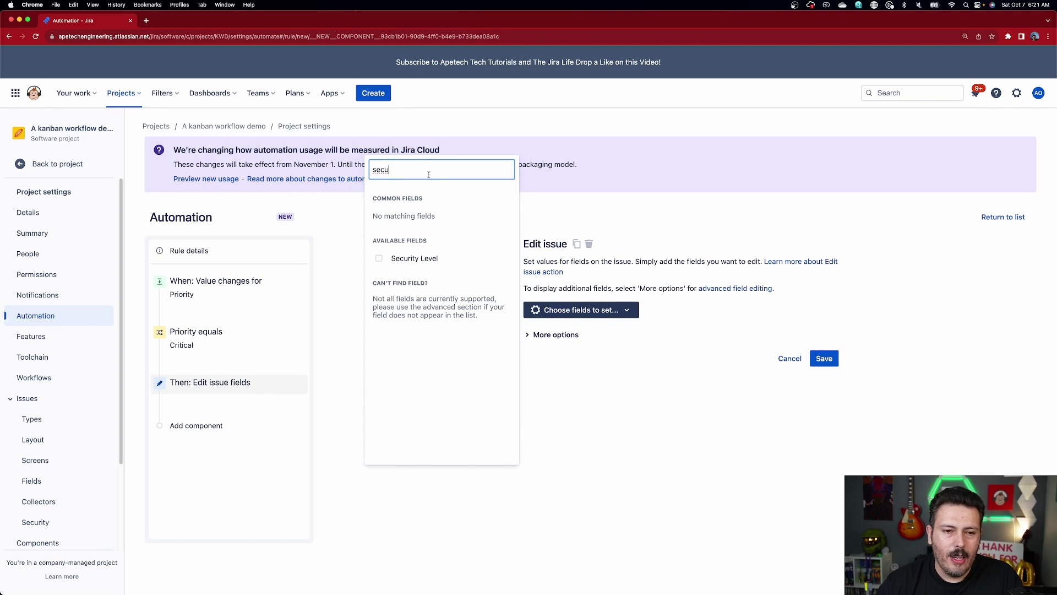
pyautogui.click(414, 258)
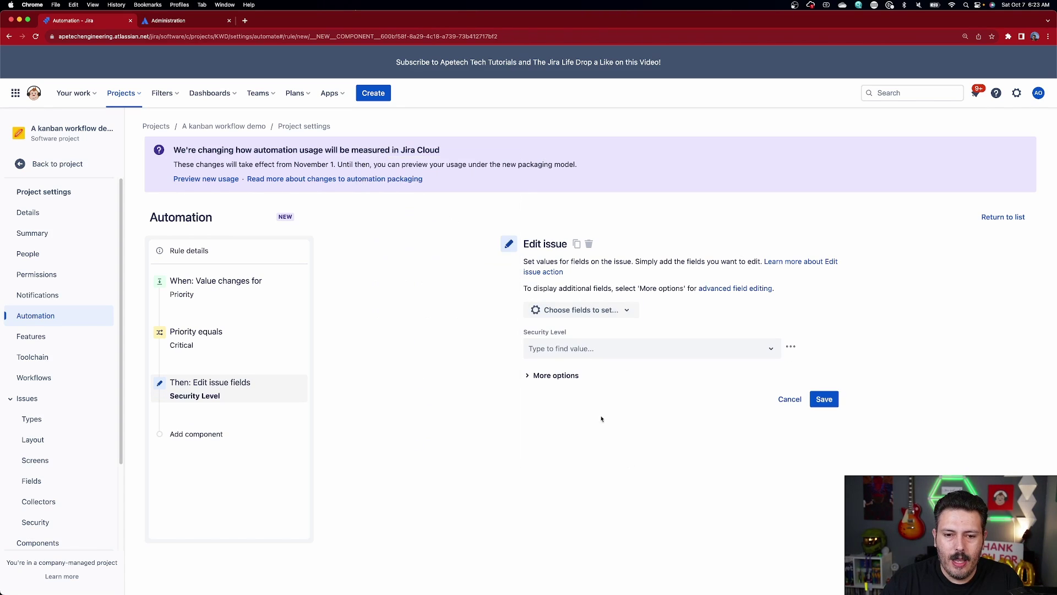
pyautogui.click(593, 349)
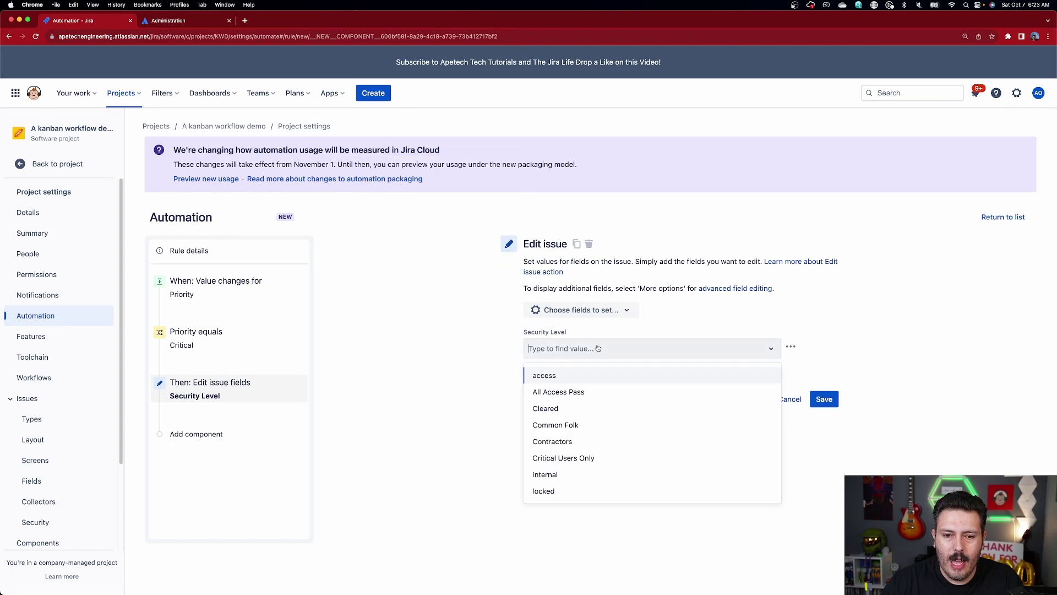
pyautogui.click(567, 459)
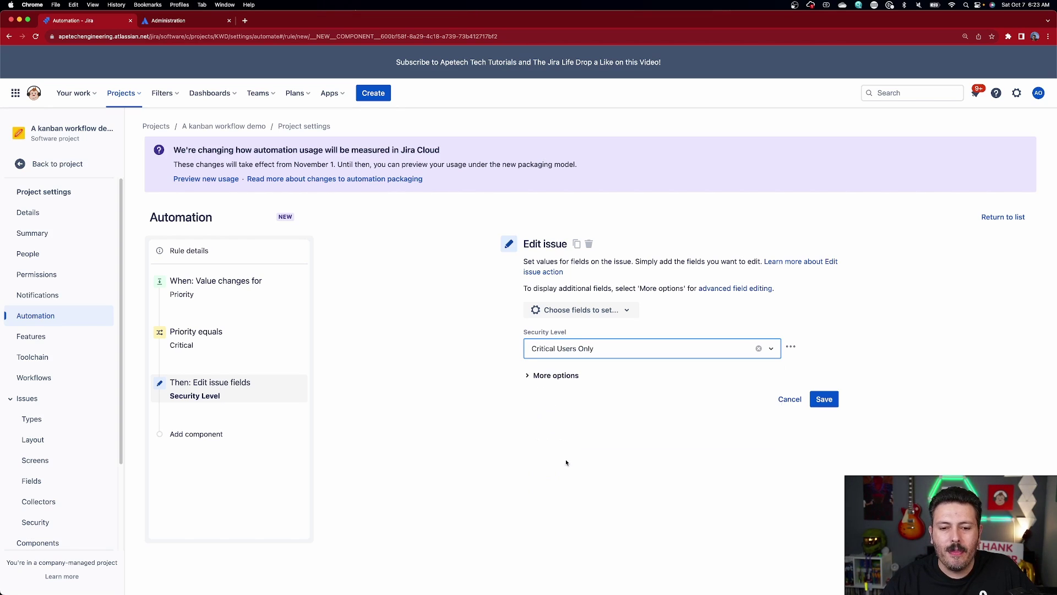
pyautogui.click(824, 400)
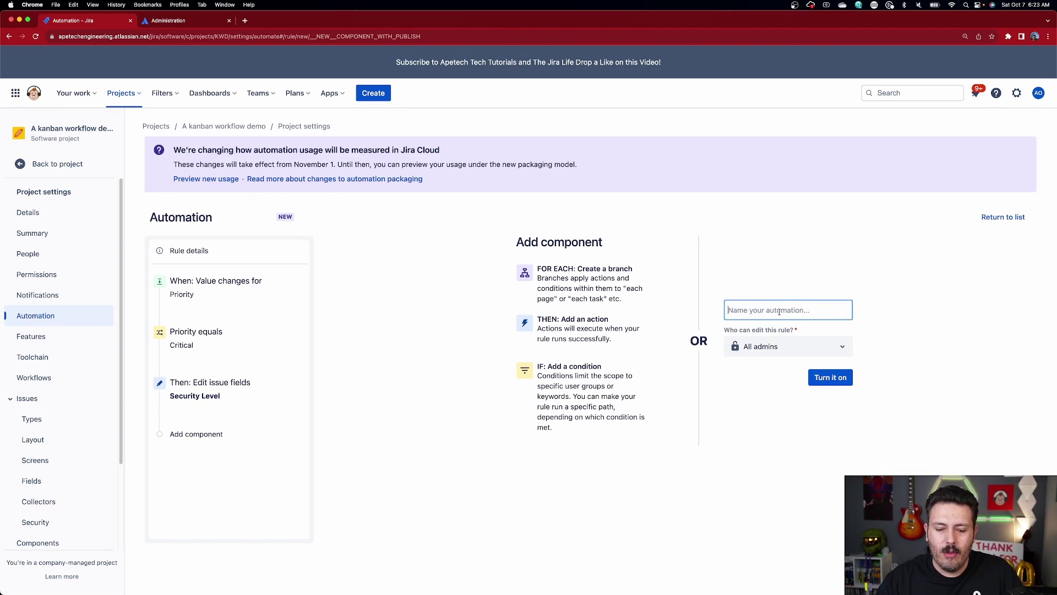
pyautogui.write('Lock Up Critical Issu')
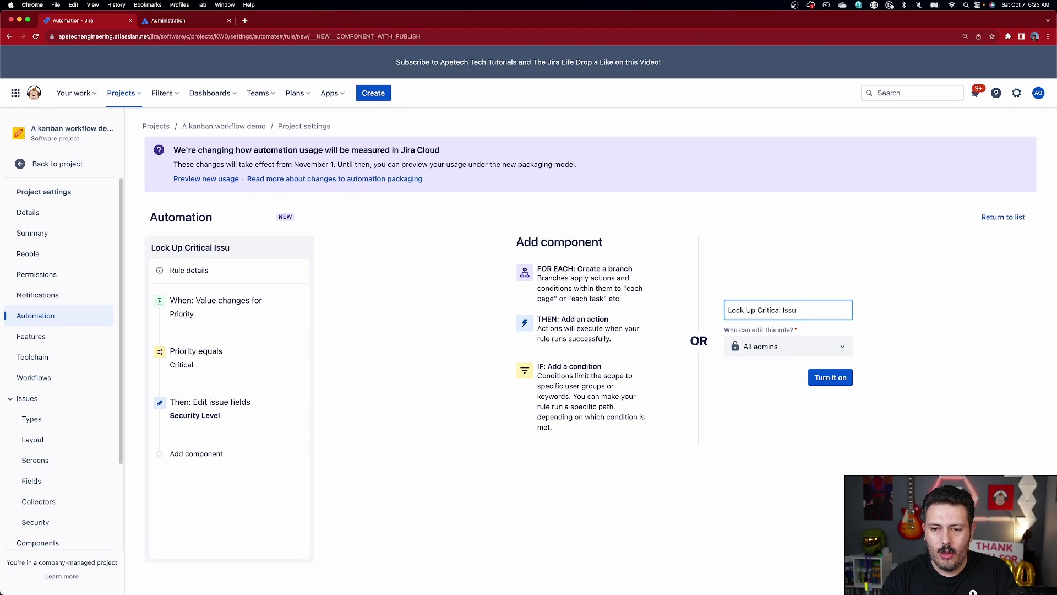
pyautogui.click(827, 378)
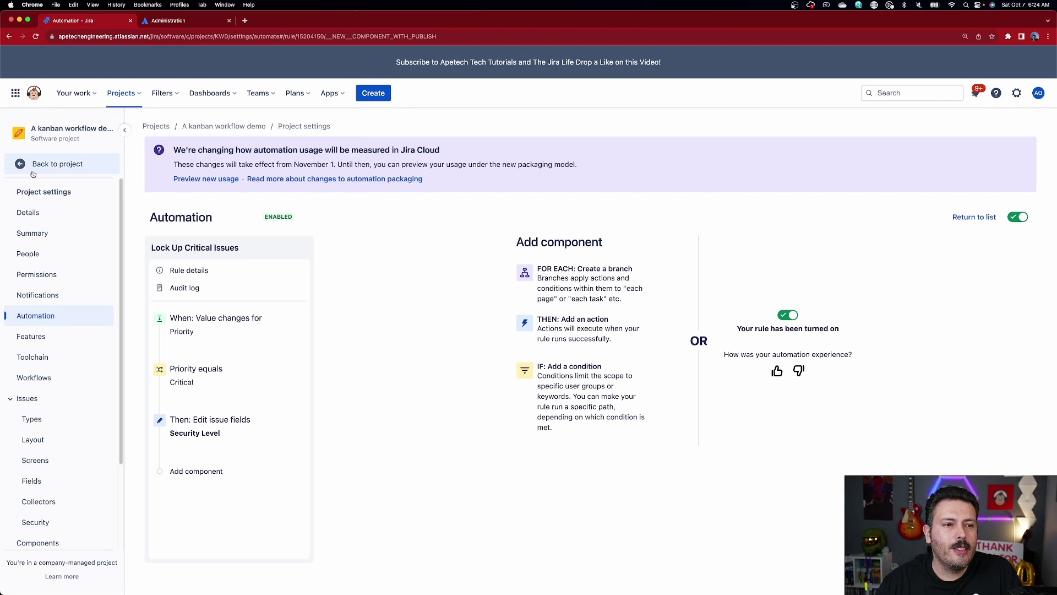
# Step: Go back from the rule to the KWD project and show its Backlog
pyautogui.click(53, 164)
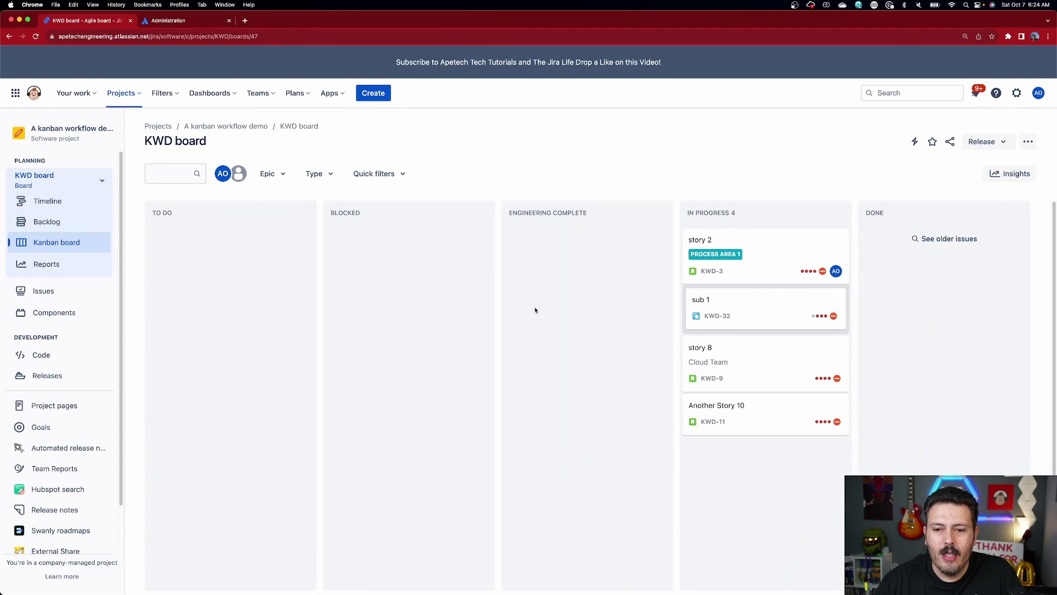
pyautogui.click(48, 222)
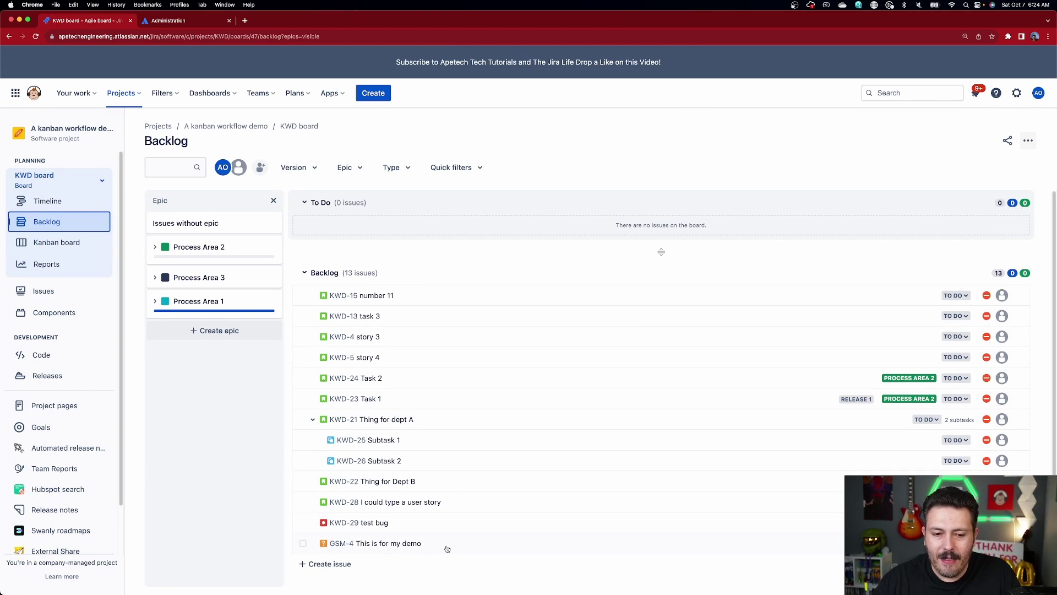
# Step: Create story KWD-33 'Demo Security' with Highest priority and open it
pyautogui.click(330, 564)
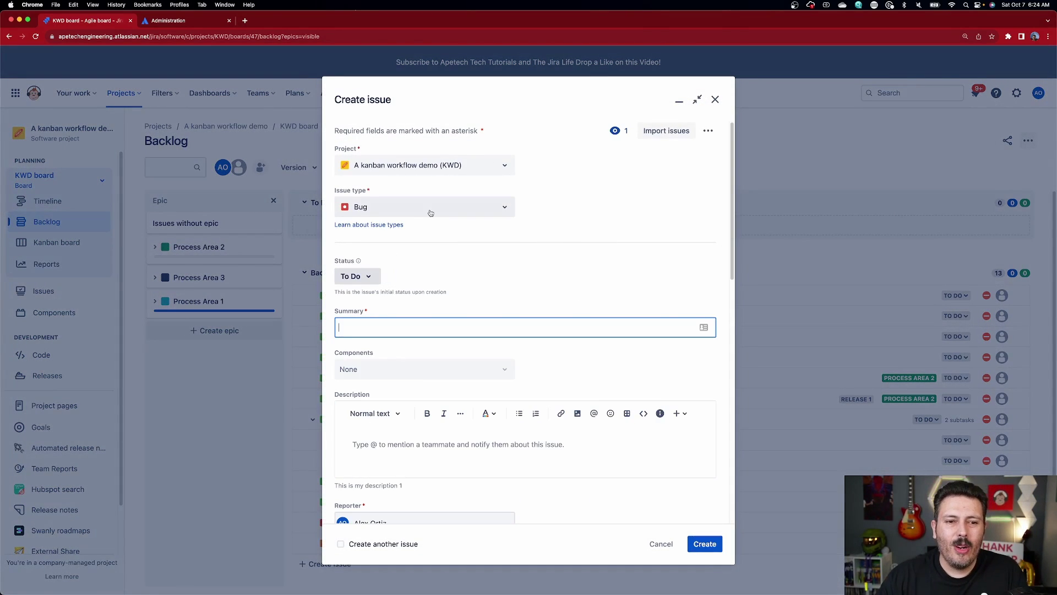
pyautogui.click(431, 212)
pyautogui.click(385, 267)
pyautogui.click(381, 328)
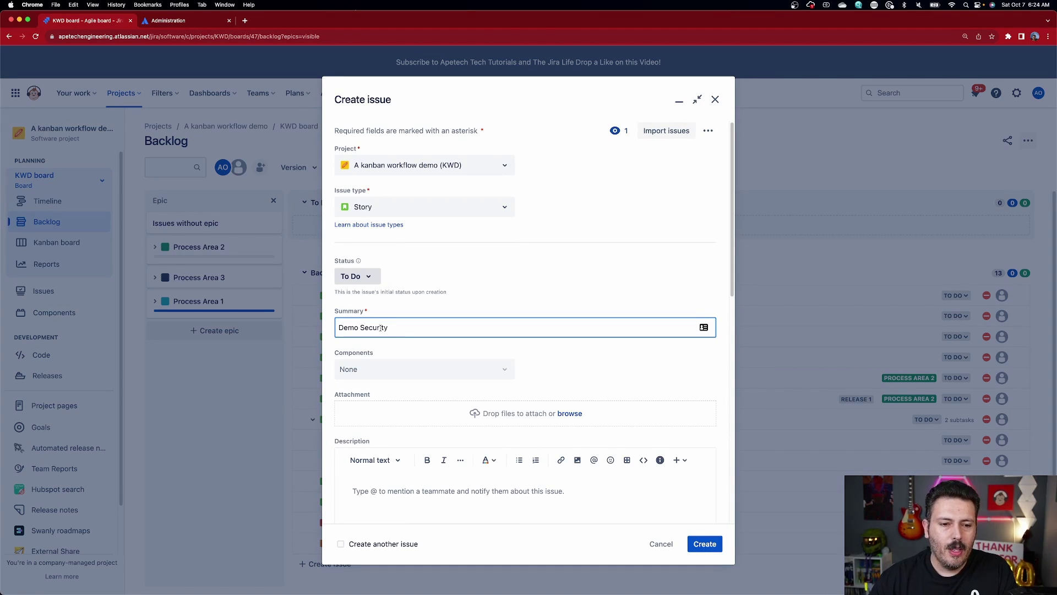
pyautogui.scroll(-10, 385, 336)
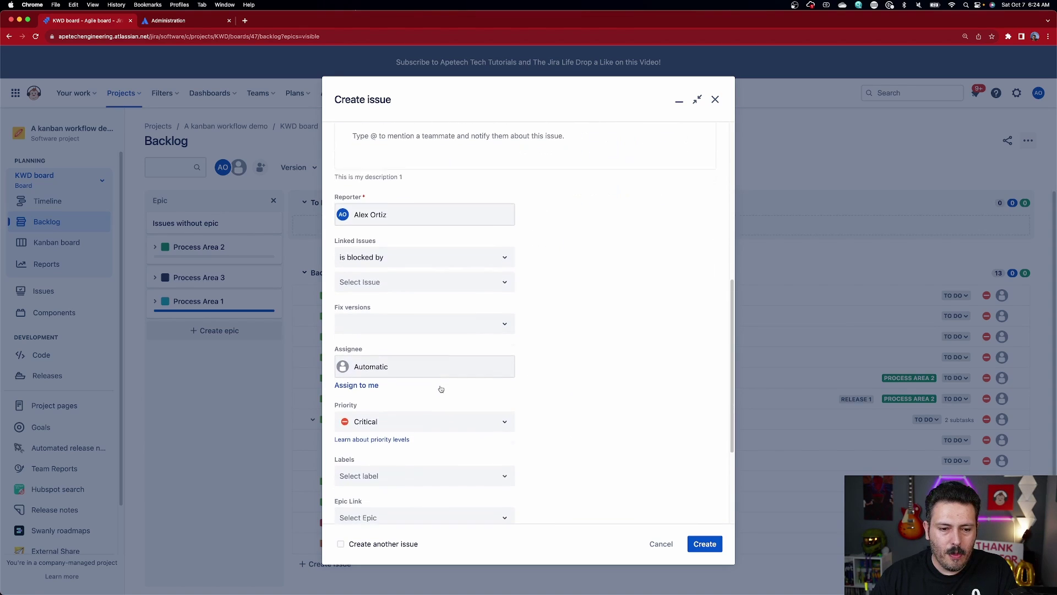
pyautogui.click(371, 419)
pyautogui.click(369, 446)
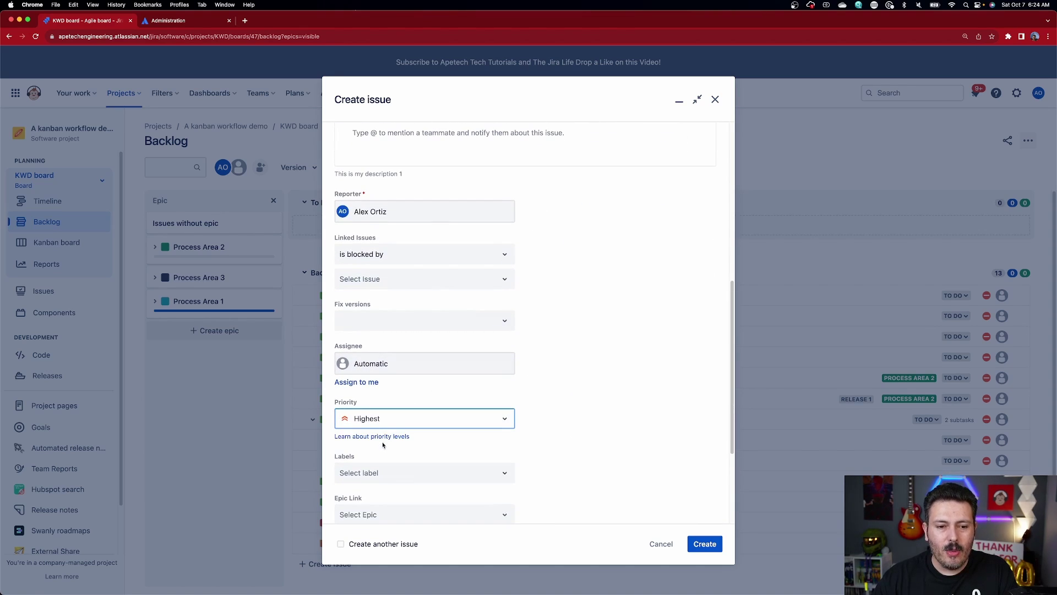
pyautogui.scroll(-4, 550, 385)
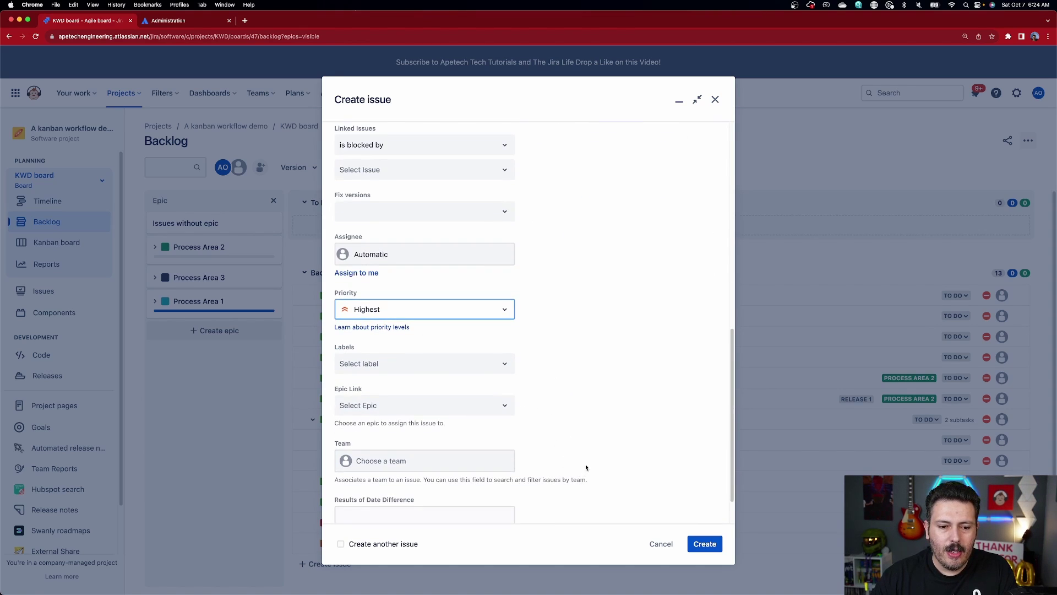
pyautogui.scroll(-2, 587, 467)
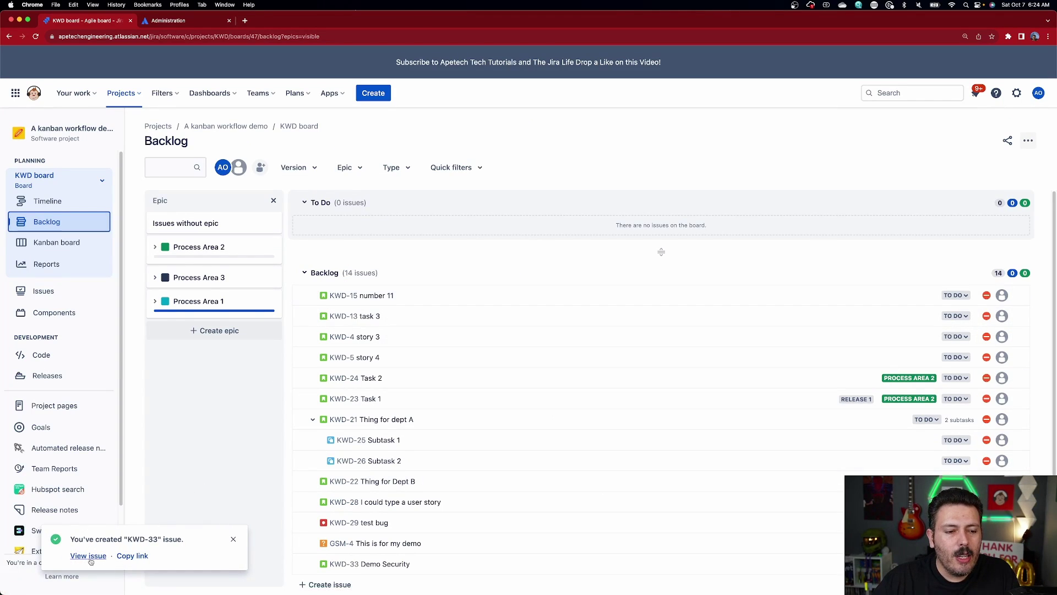
pyautogui.click(89, 557)
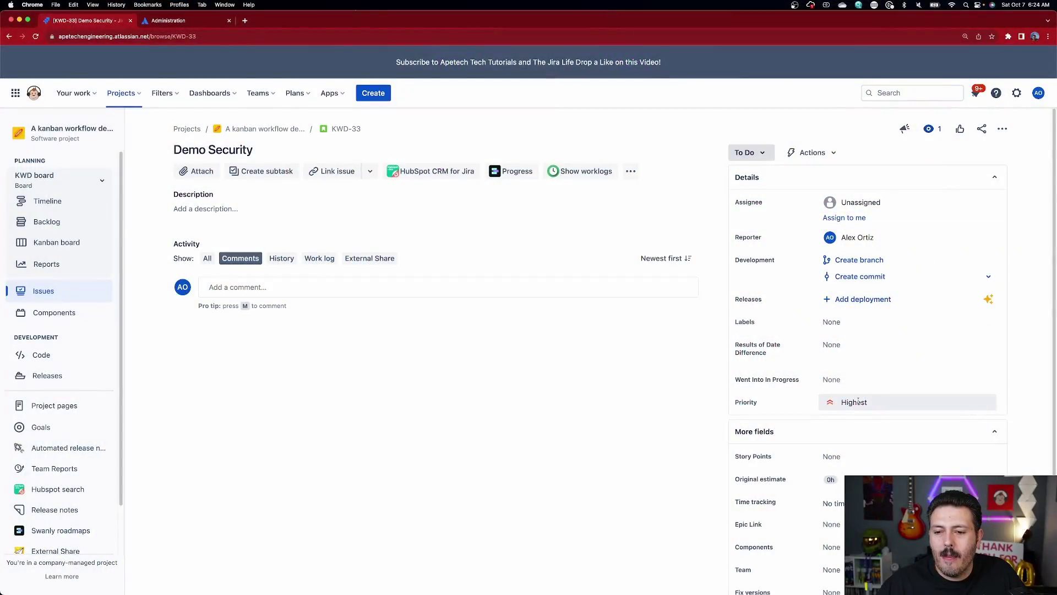
# Step: Set KWD-33's priority to Critical and open the issue as a full page
pyautogui.click(859, 402)
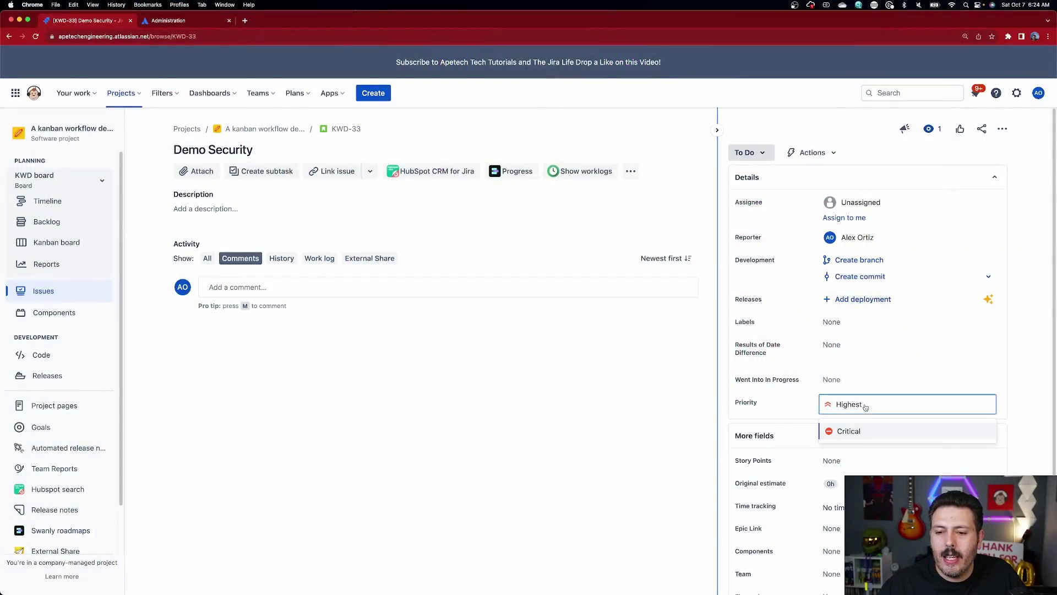
pyautogui.click(852, 432)
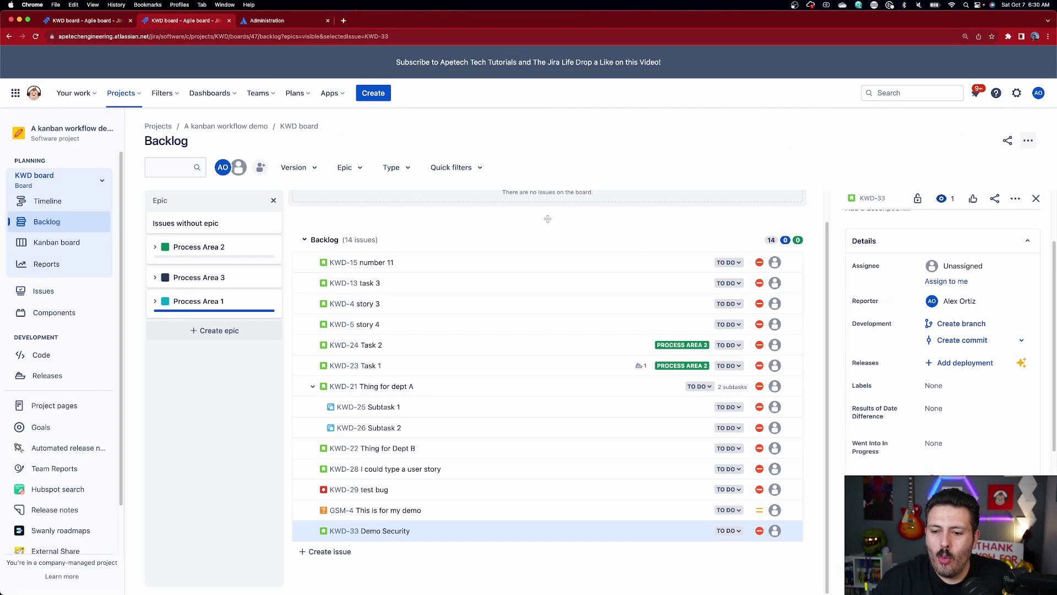
pyautogui.click(872, 199)
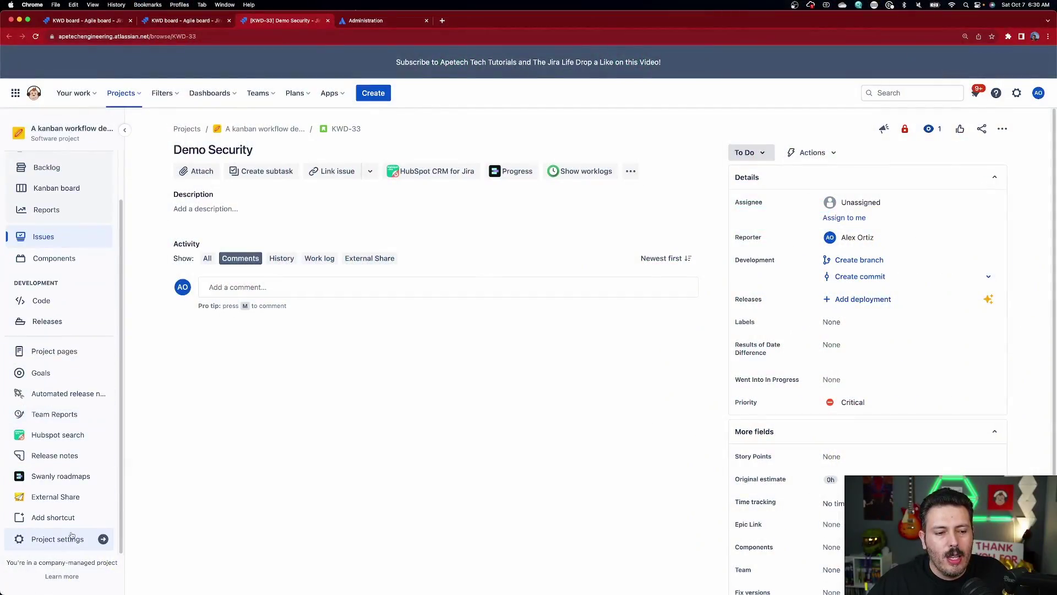
# Step: Review who holds the Set Issue Security permission in KWD's Permissions, then return to the board
pyautogui.click(38, 542)
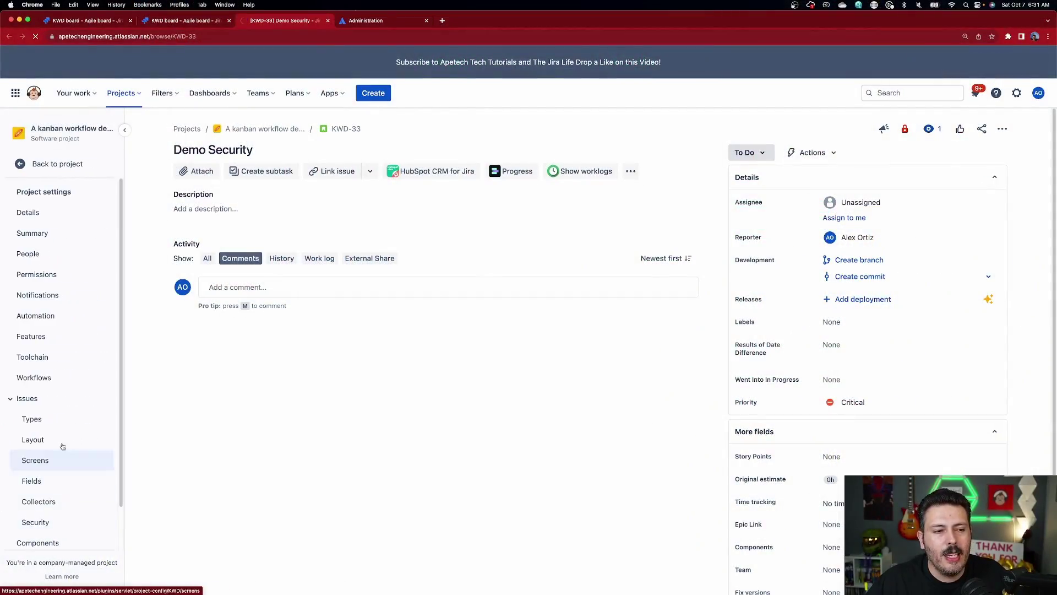
pyautogui.click(44, 275)
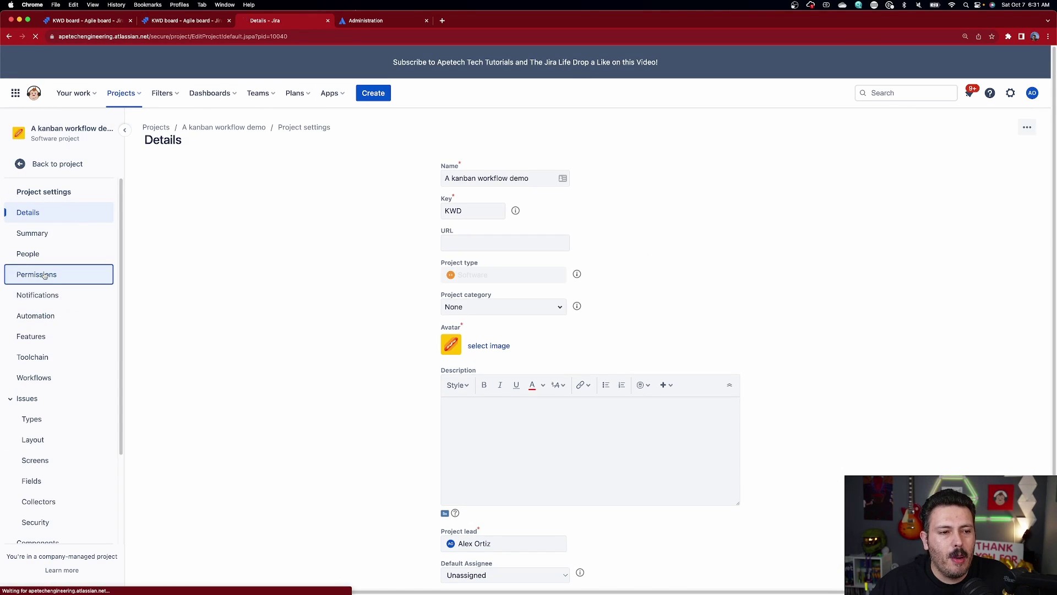
pyautogui.scroll(-10, 245, 346)
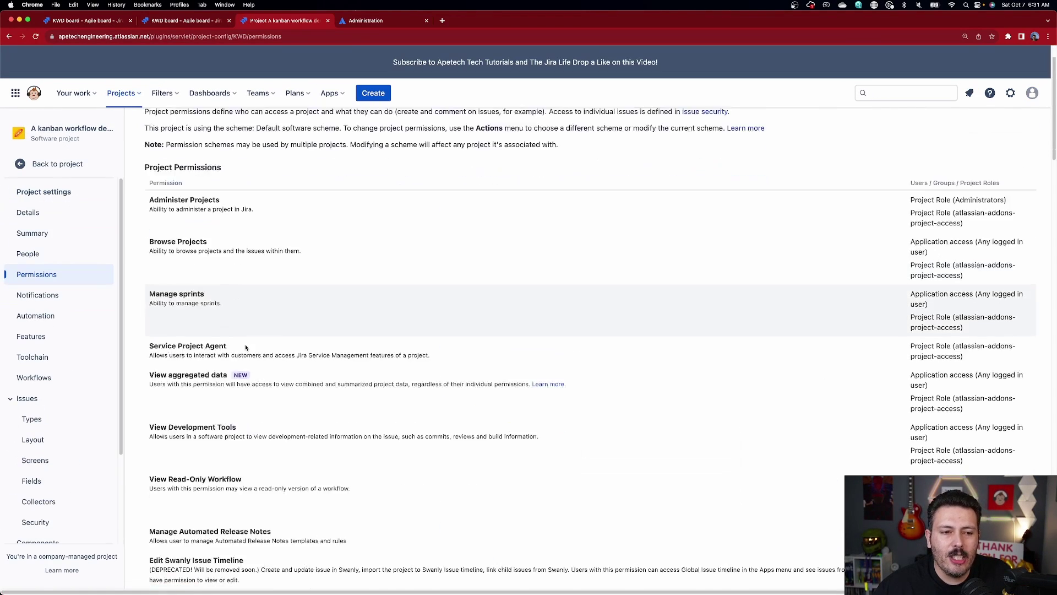
pyautogui.moveTo(150, 386); pyautogui.dragTo(234, 387)
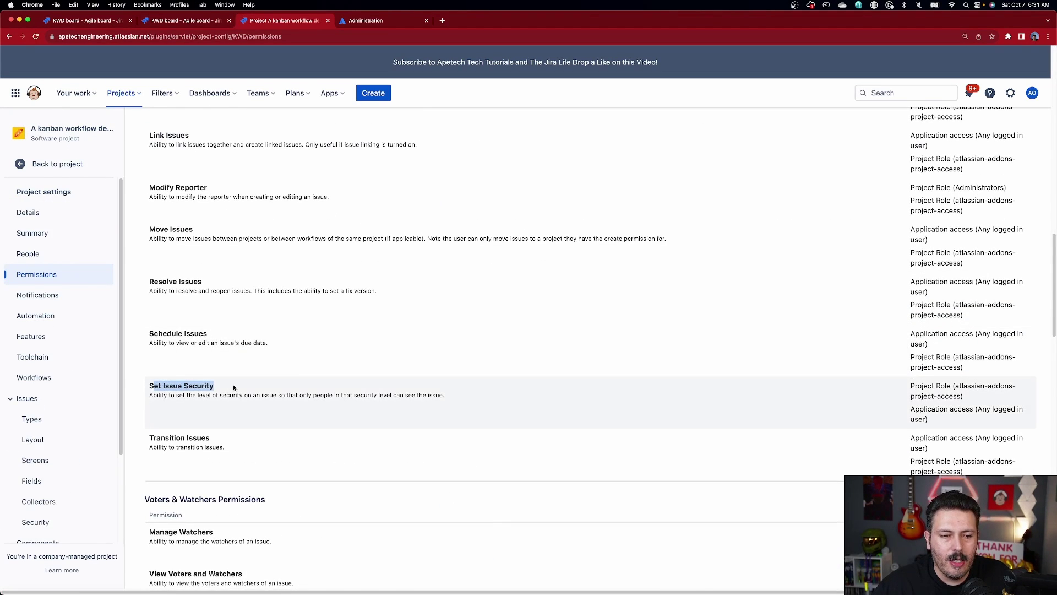
pyautogui.moveTo(945, 411); pyautogui.dragTo(899, 391)
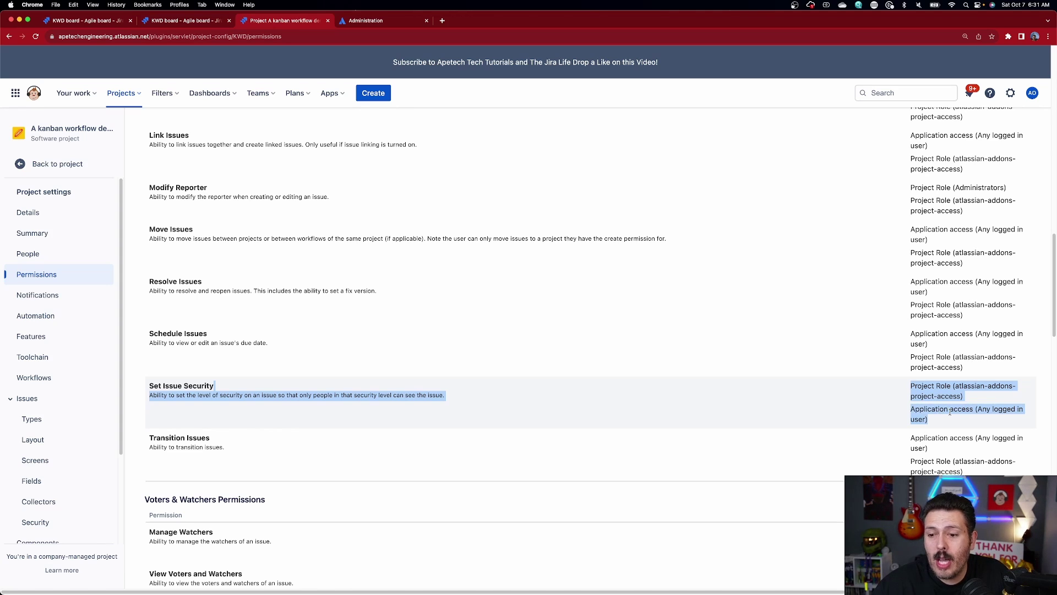
pyautogui.scroll(20, 942, 407)
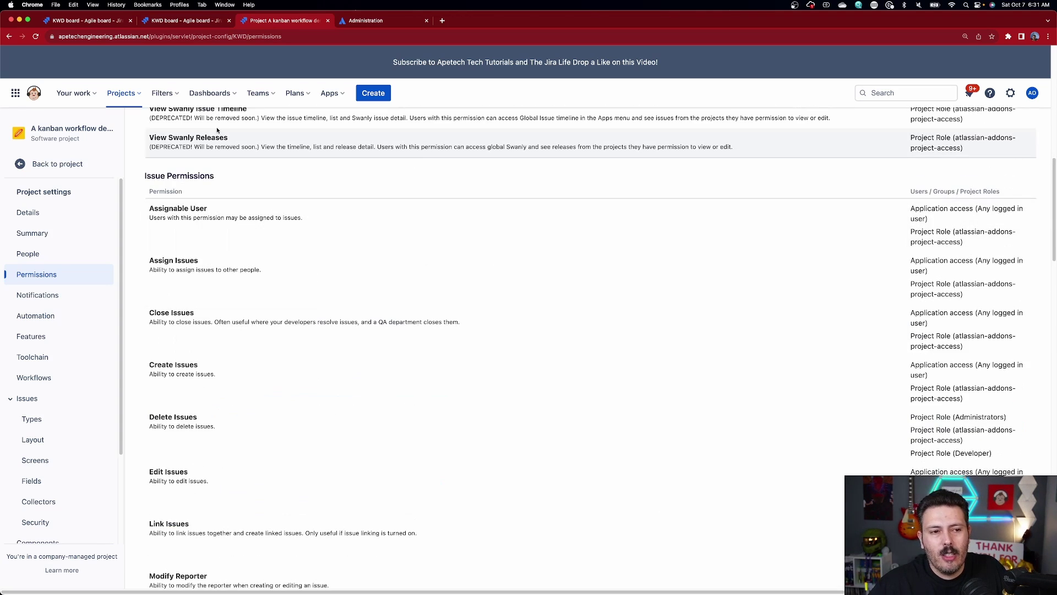
pyautogui.click(57, 163)
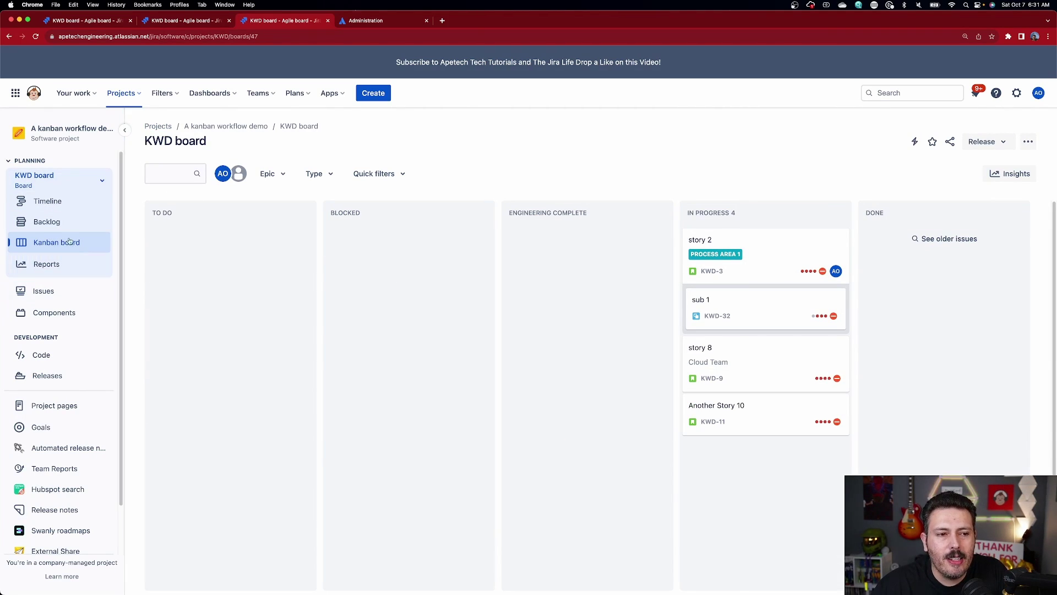
# Step: Open KWD-33 from the backlog, remove Developer Group A's only member, and reload the backlog
pyautogui.click(62, 223)
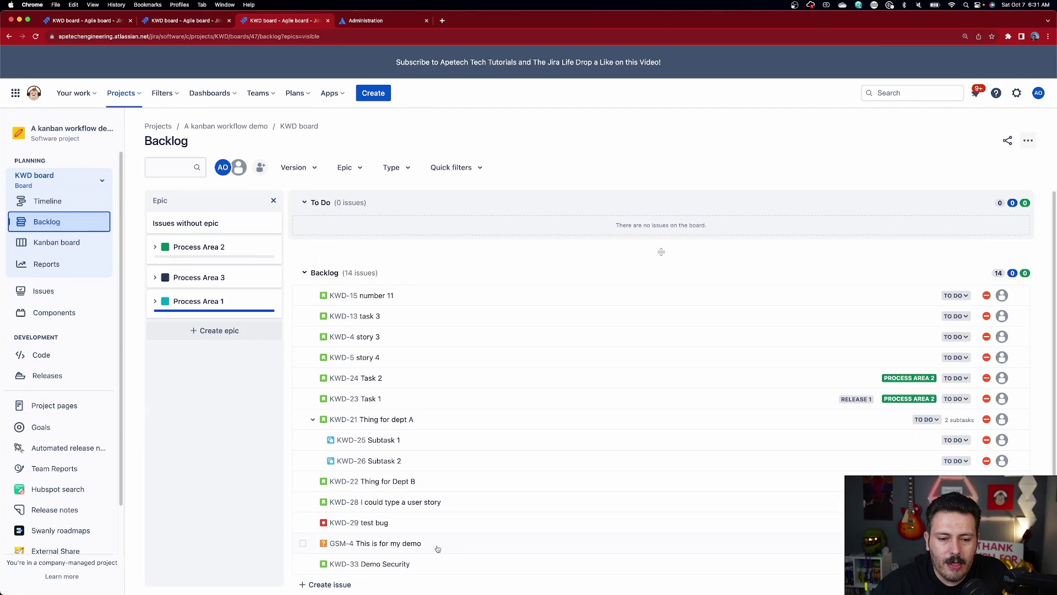
pyautogui.click(445, 563)
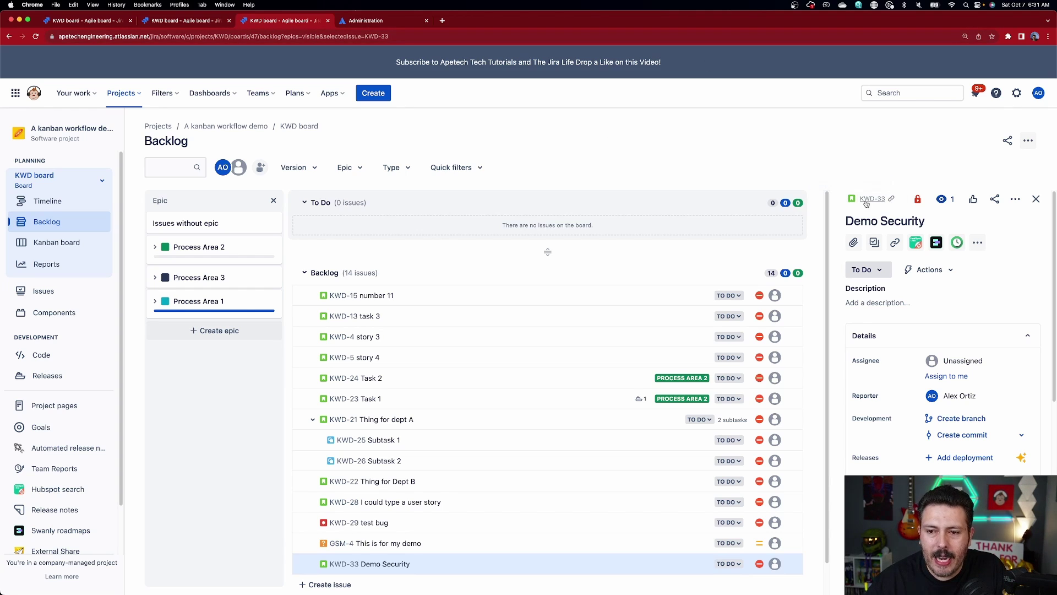
pyautogui.click(406, 24)
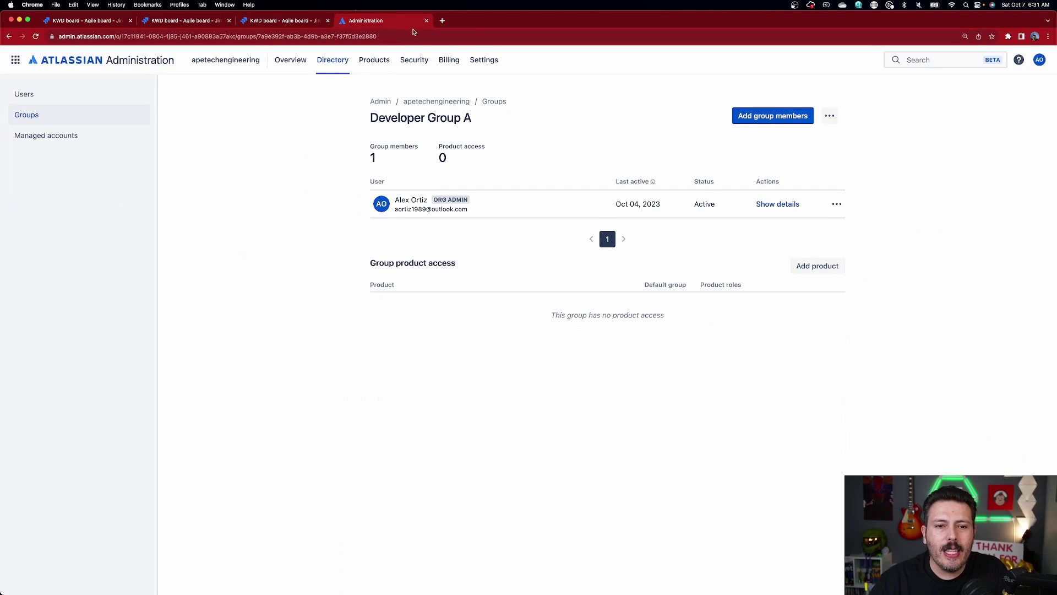
pyautogui.click(837, 204)
pyautogui.click(795, 227)
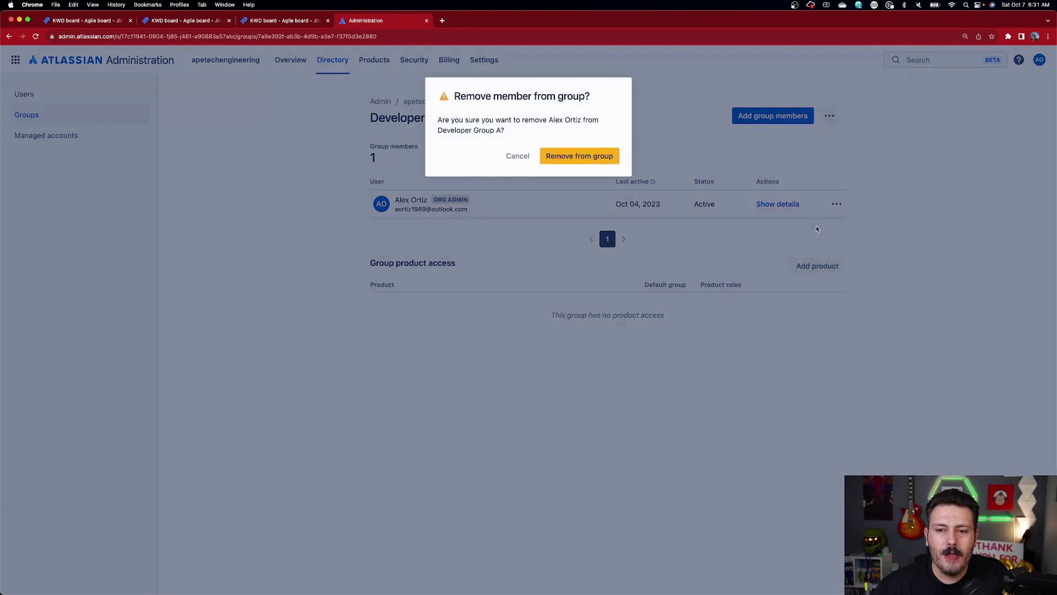
pyautogui.click(592, 157)
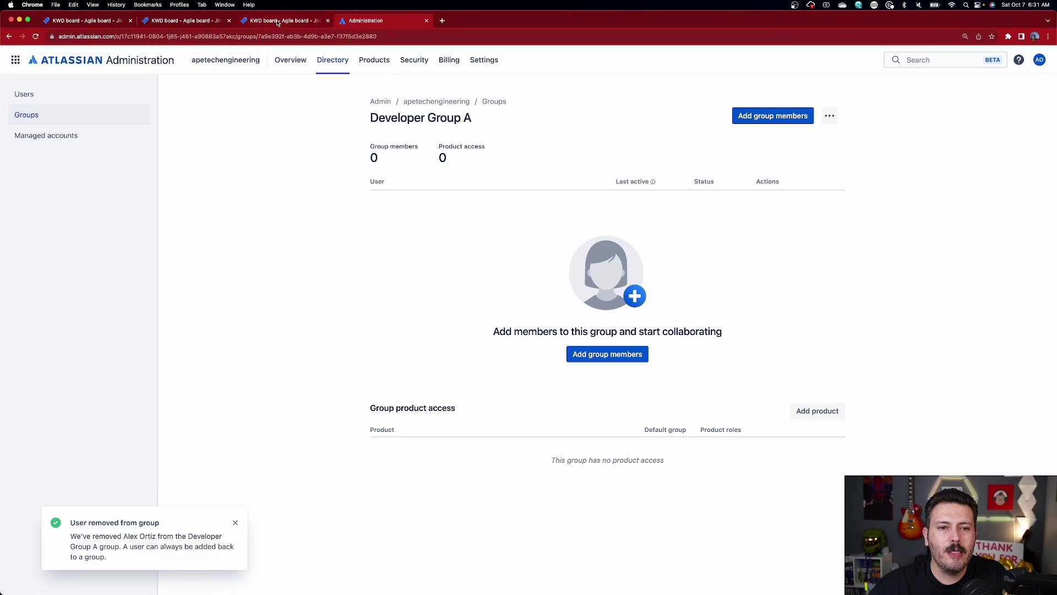
pyautogui.click(278, 22)
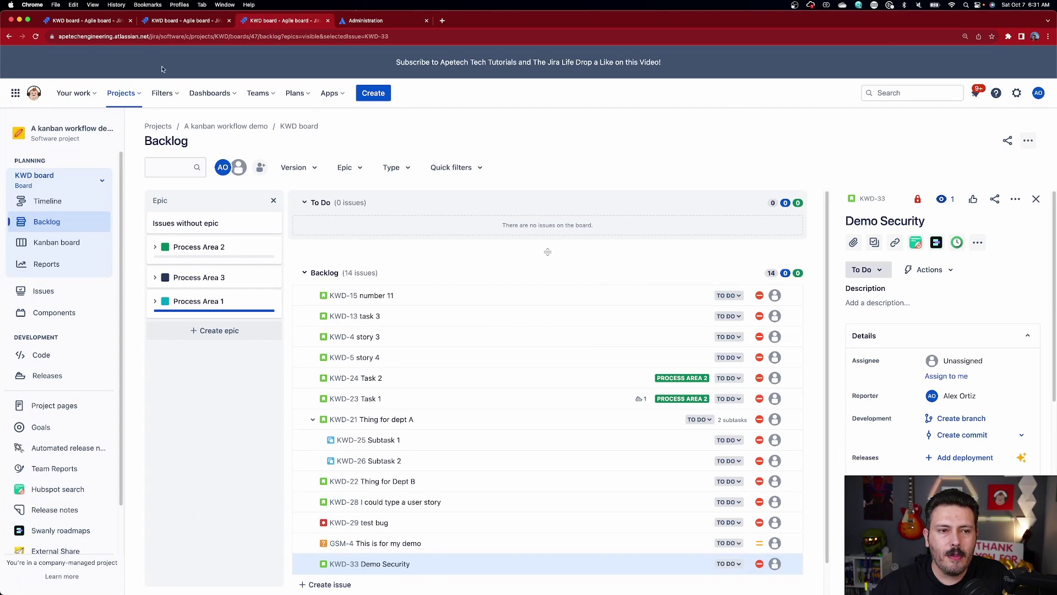
pyautogui.click(36, 38)
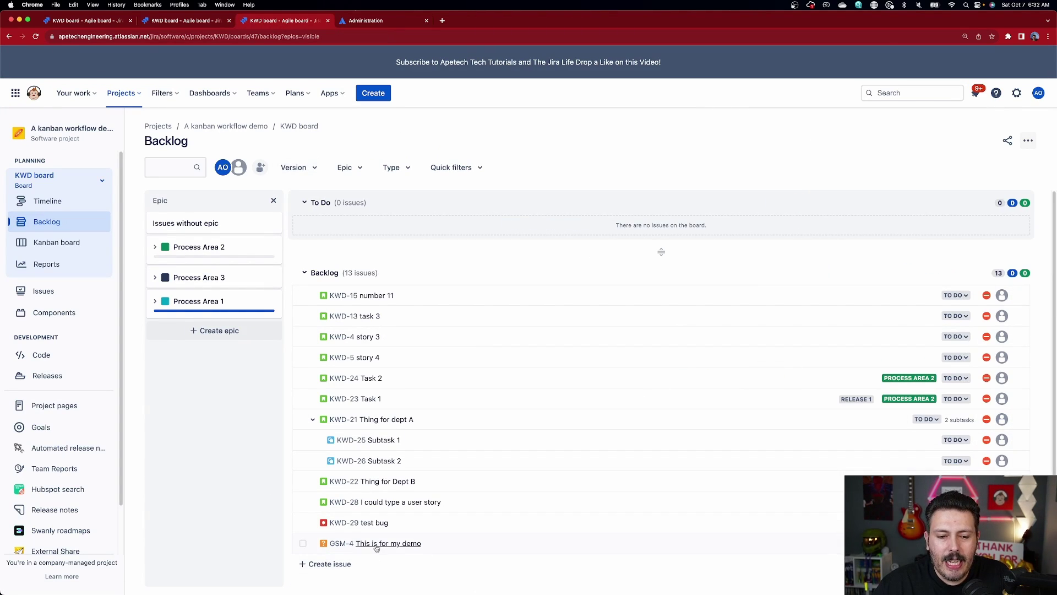